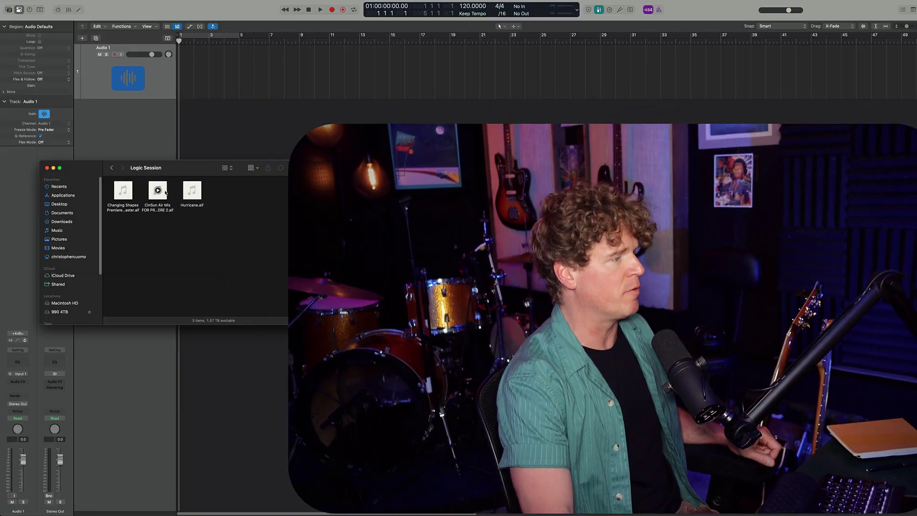
Import the CinSun Air Mix audio file at the start of the audio track and run Stem Splitter on its region
{"action": "left_click_drag", "start_coordinate": [159, 201], "coordinate": [181, 95]}
{"action": "right_click", "coordinate": [237, 49]}
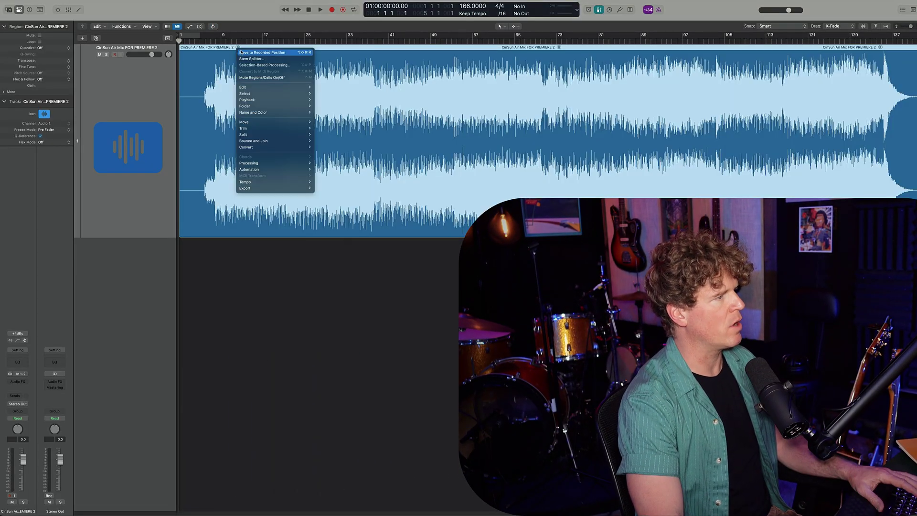
{"action": "mouse_move", "coordinate": [301, 165]}
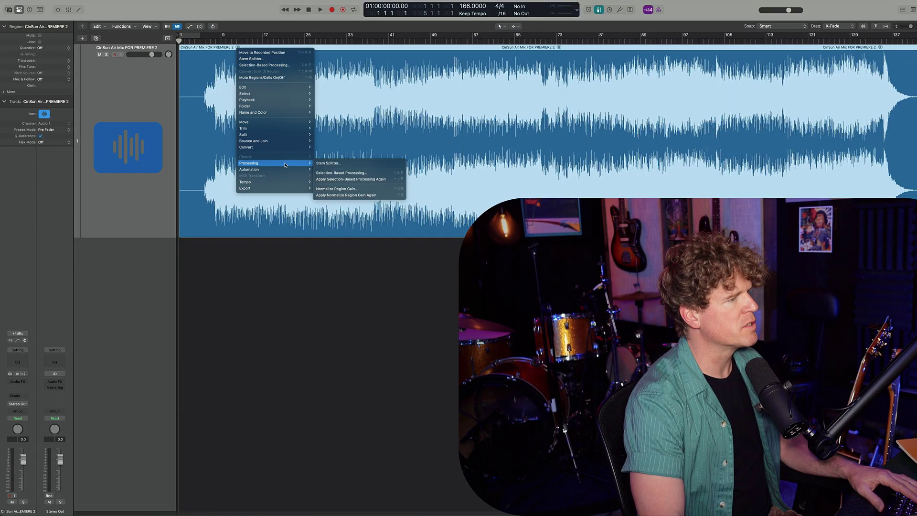
{"action": "left_click", "coordinate": [323, 163]}
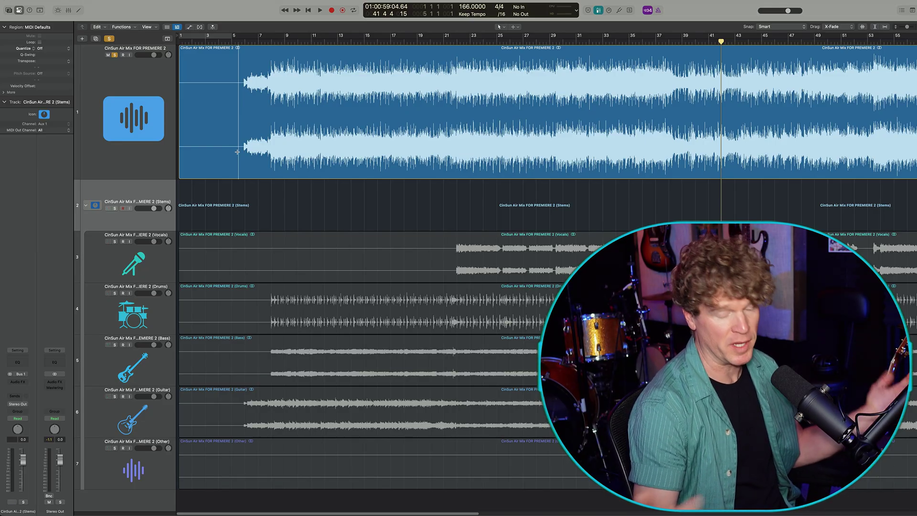
Play the soloed original mix and audition the drums stem in solo from its opening bars
{"action": "key", "text": "space"}
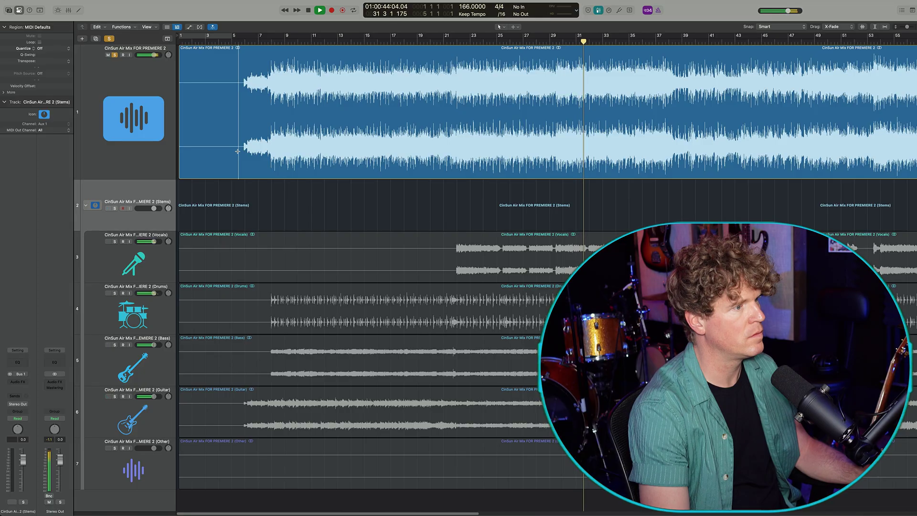
{"action": "left_click", "coordinate": [245, 289]}
{"action": "key", "text": "space"}
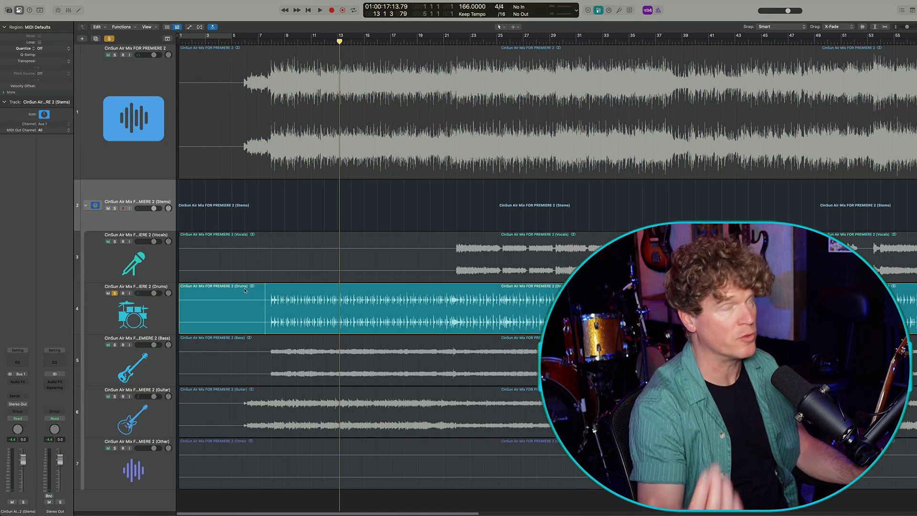
{"action": "key", "text": "space"}
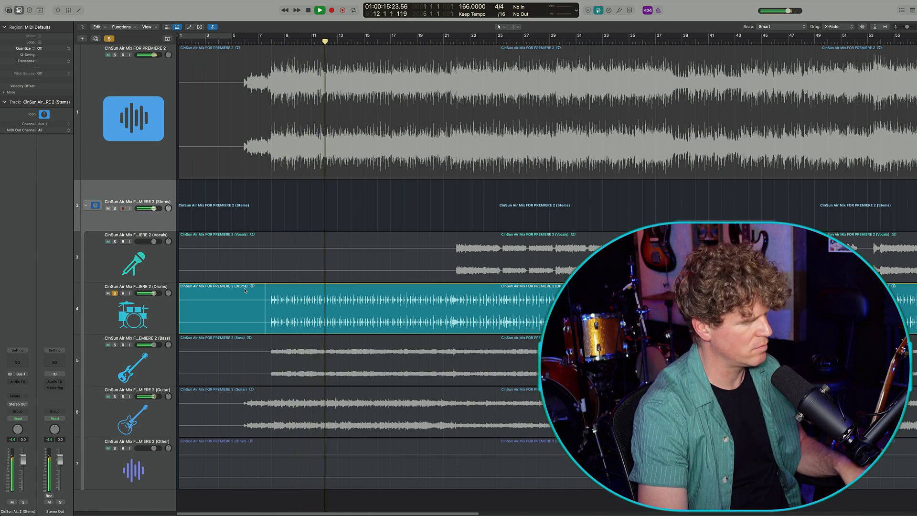
{"action": "key", "text": "space"}
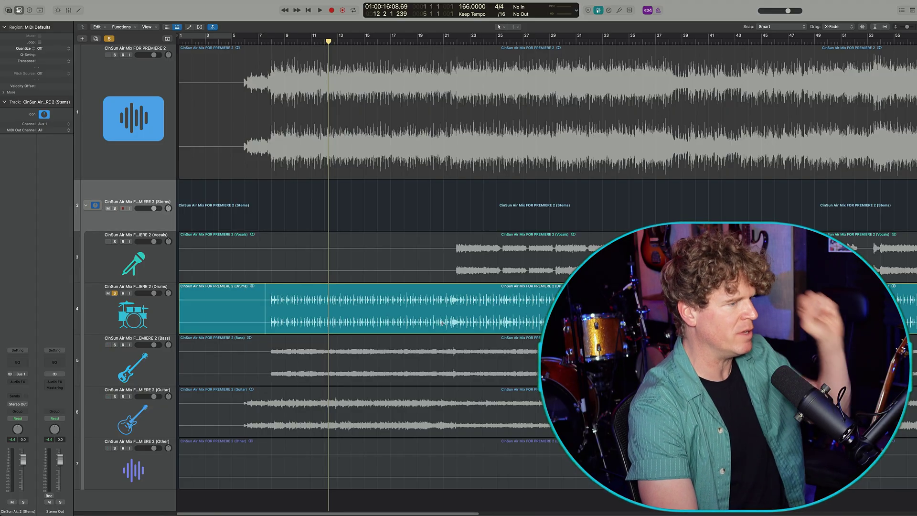
Audition the soloed drums stem from about bar 21
{"action": "left_click", "coordinate": [447, 324]}
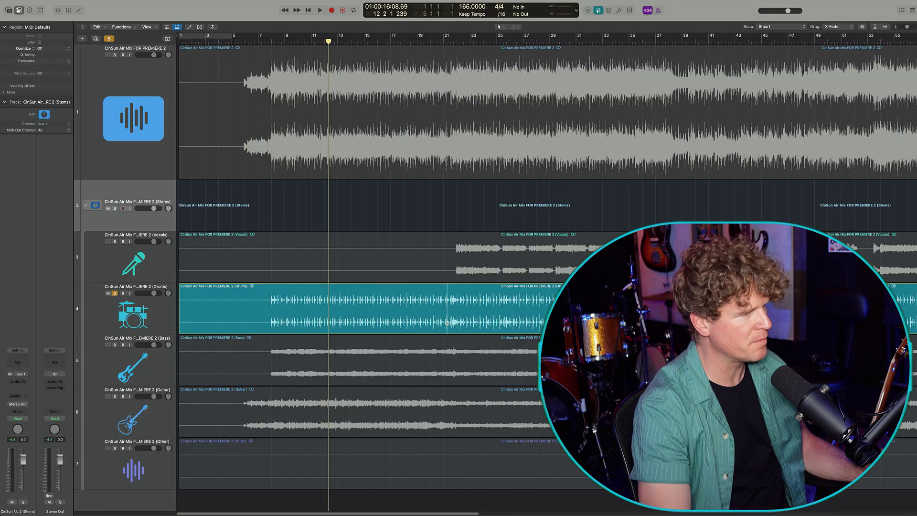
{"action": "key", "text": "space"}
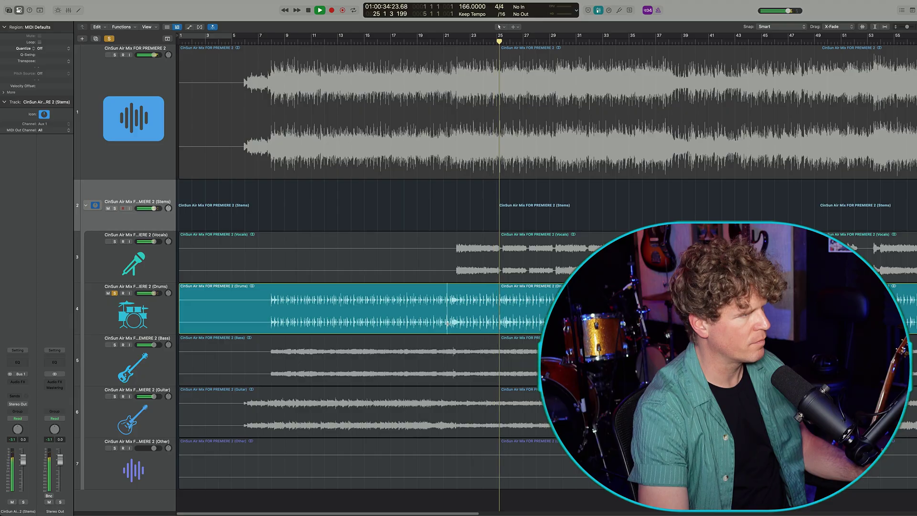
{"action": "key", "text": "space"}
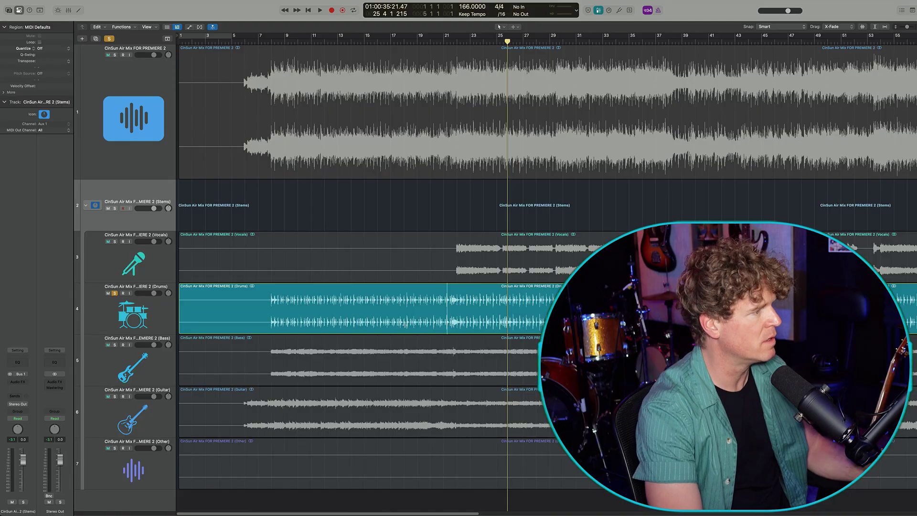
Solo the vocals stem and play it from just before the singing starts, at about bar 21
{"action": "left_click", "coordinate": [500, 276]}
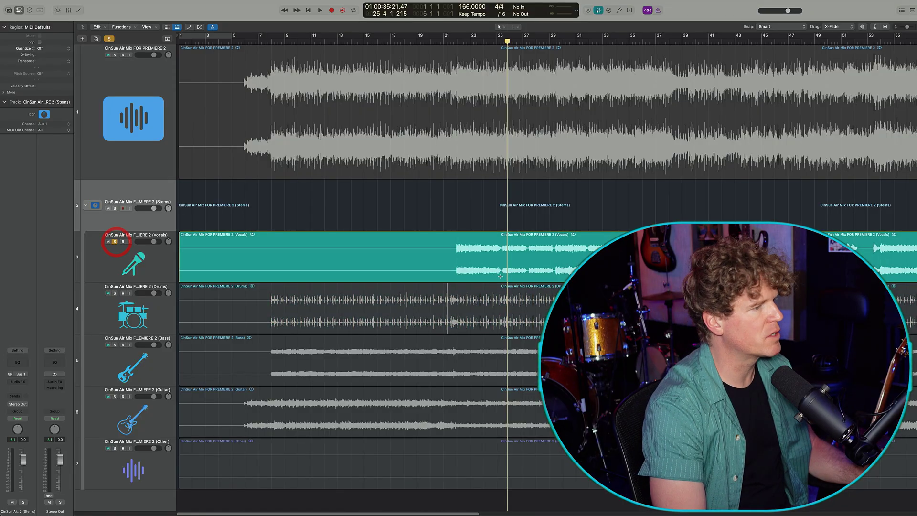
{"action": "left_click", "coordinate": [455, 272]}
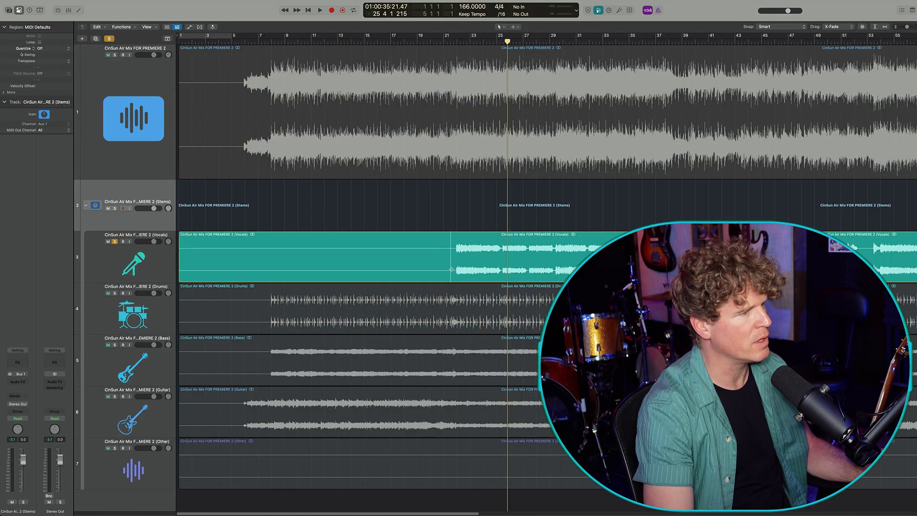
{"action": "key", "text": "space"}
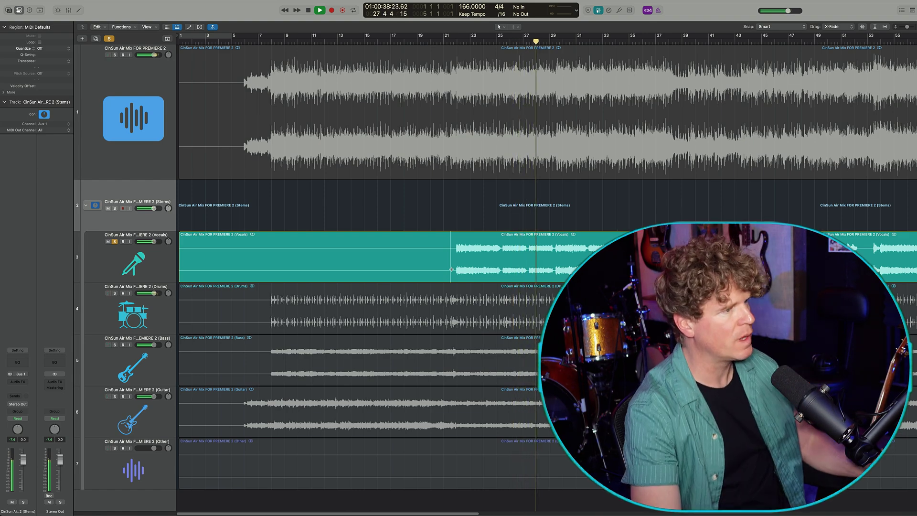
{"action": "key", "text": "space"}
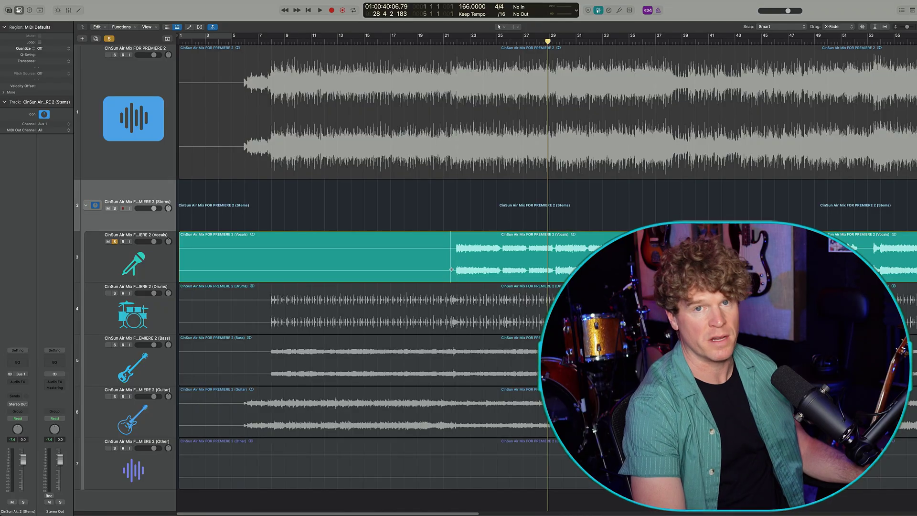
Solo the bass stem and play it from about bar 7, just before its first notes
{"action": "left_click", "coordinate": [267, 374]}
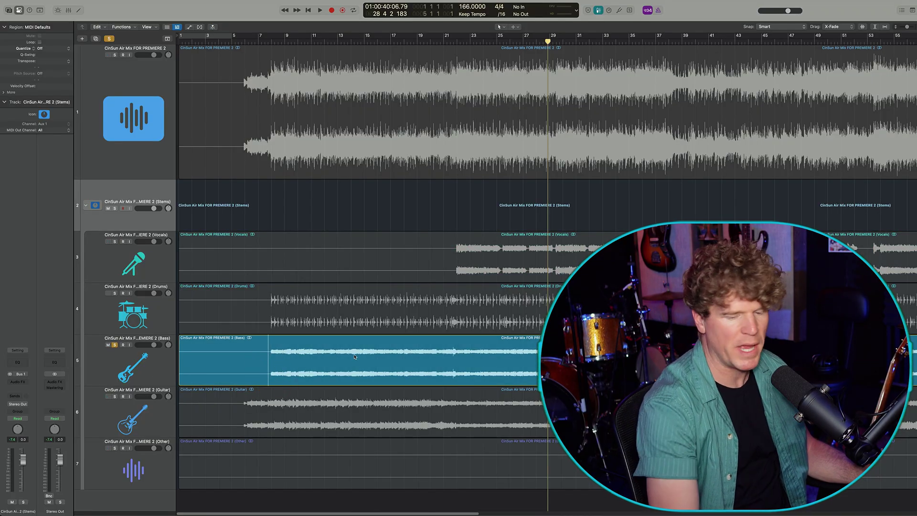
{"action": "key", "text": "shift+space"}
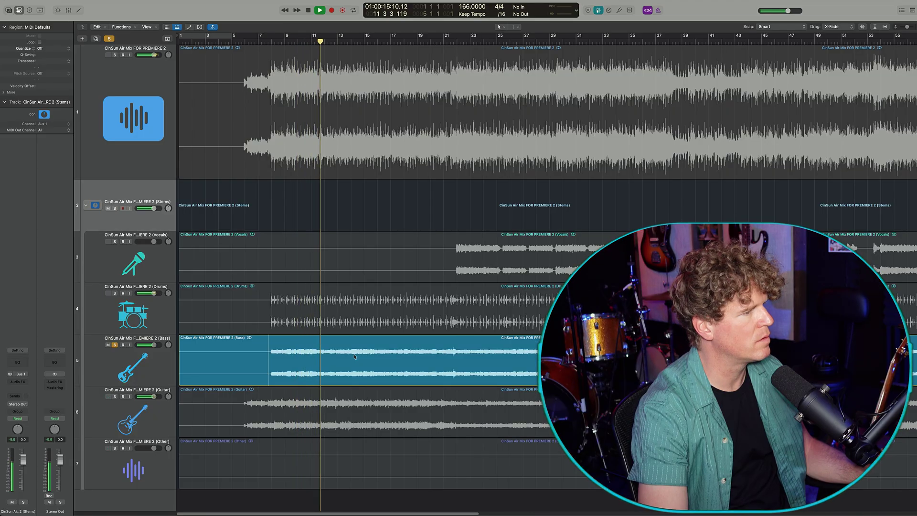
{"action": "key", "text": "space"}
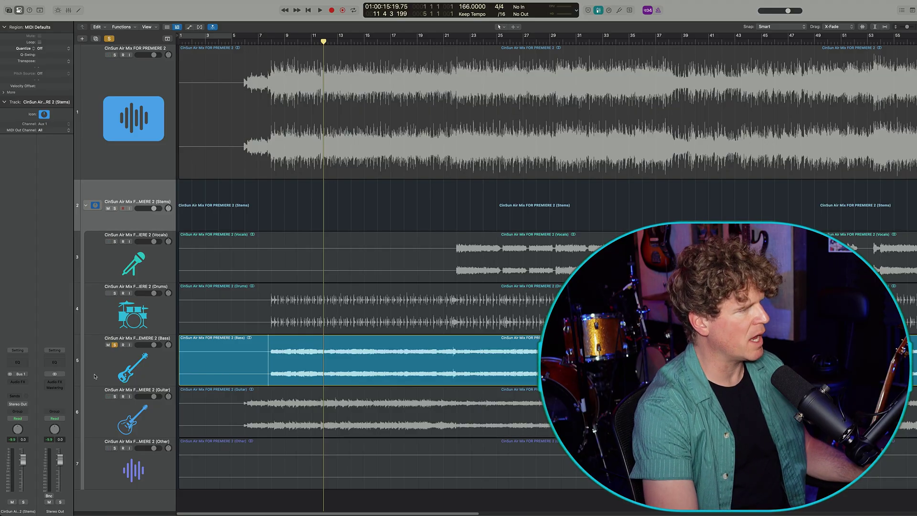
Move the solo from the bass to the guitar stem, audition the guitar, and clear its solo
{"action": "left_click", "coordinate": [115, 344]}
{"action": "left_click", "coordinate": [115, 396]}
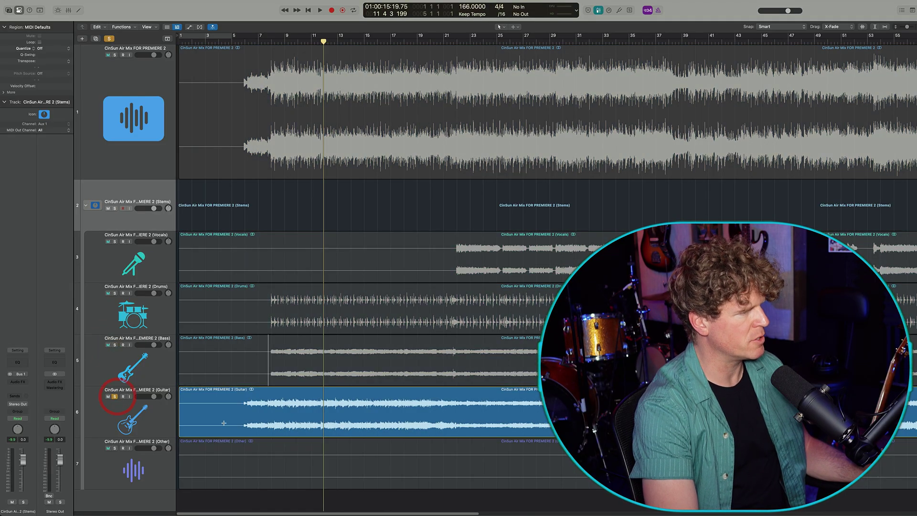
{"action": "key", "text": "space"}
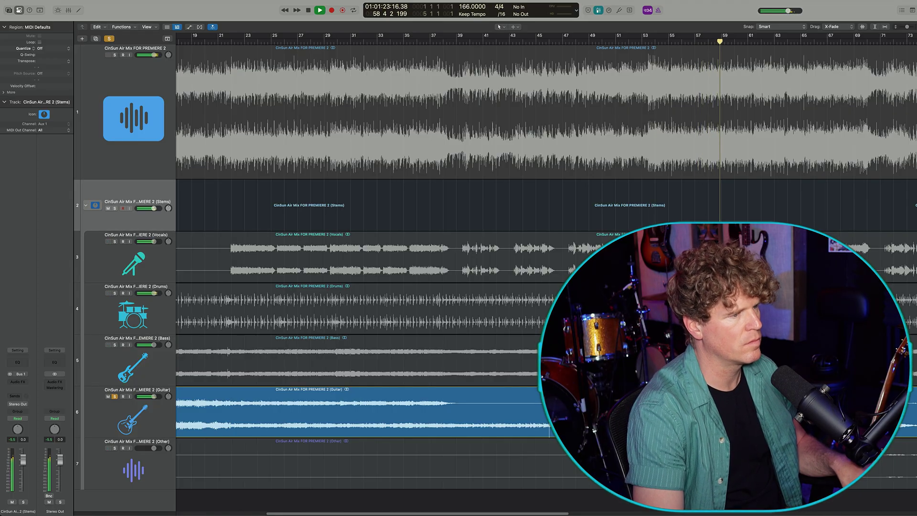
{"action": "key", "text": "space"}
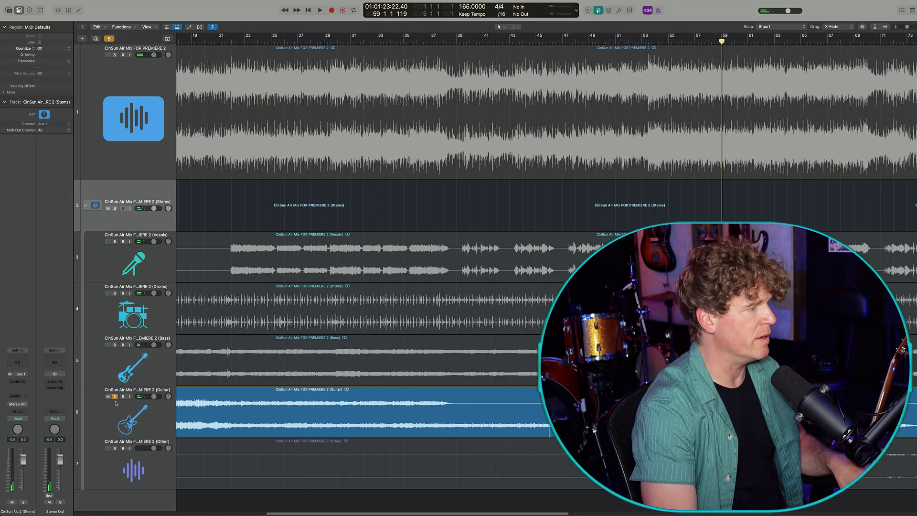
{"action": "left_click", "coordinate": [115, 396]}
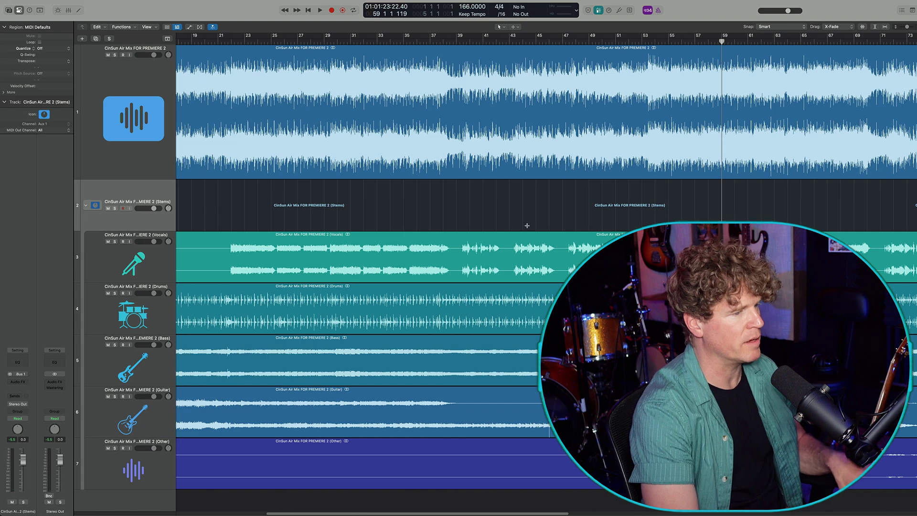
Solo the original full mix and play it back in the second half of the song
{"action": "left_click", "coordinate": [114, 55]}
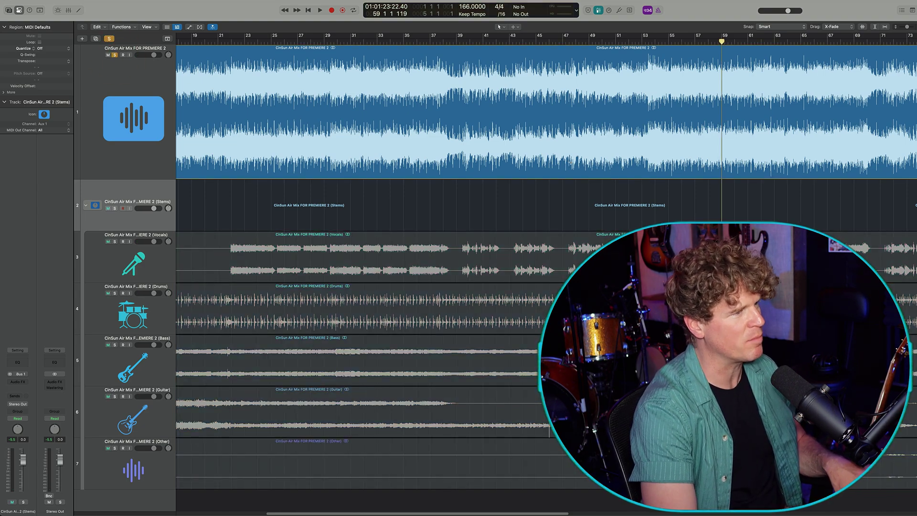
{"action": "left_click", "coordinate": [555, 172]}
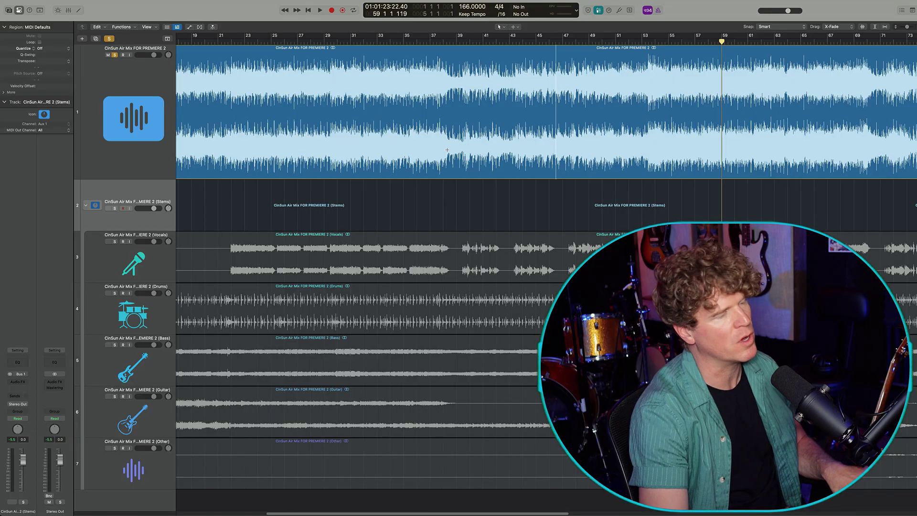
{"action": "key", "text": "space"}
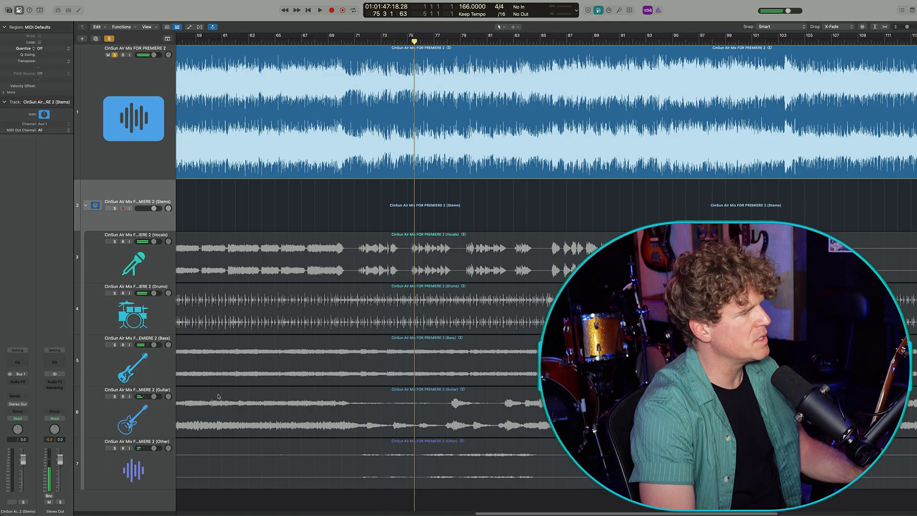
Switch the solo from the full mix to the drums stem, audition the drums in the same section, and clear the solo
{"action": "left_click", "coordinate": [115, 293]}
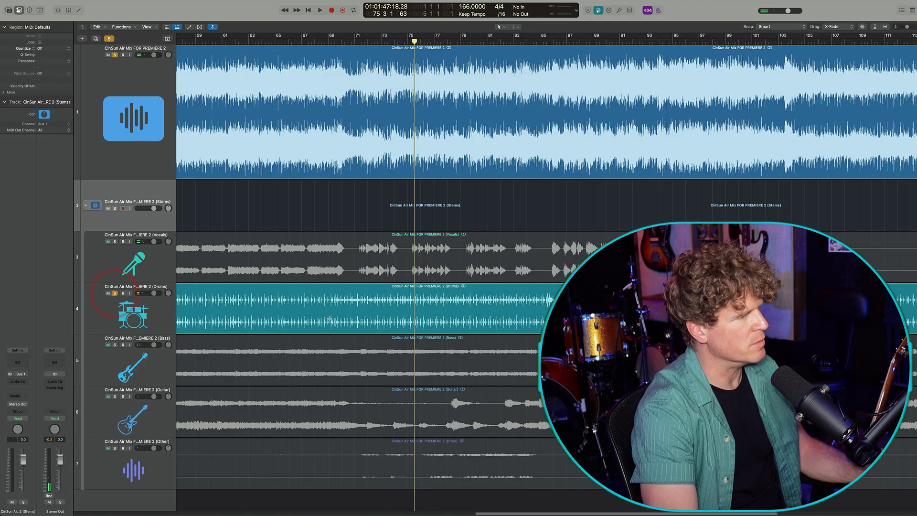
{"action": "left_click", "coordinate": [115, 55]}
{"action": "key", "text": "space"}
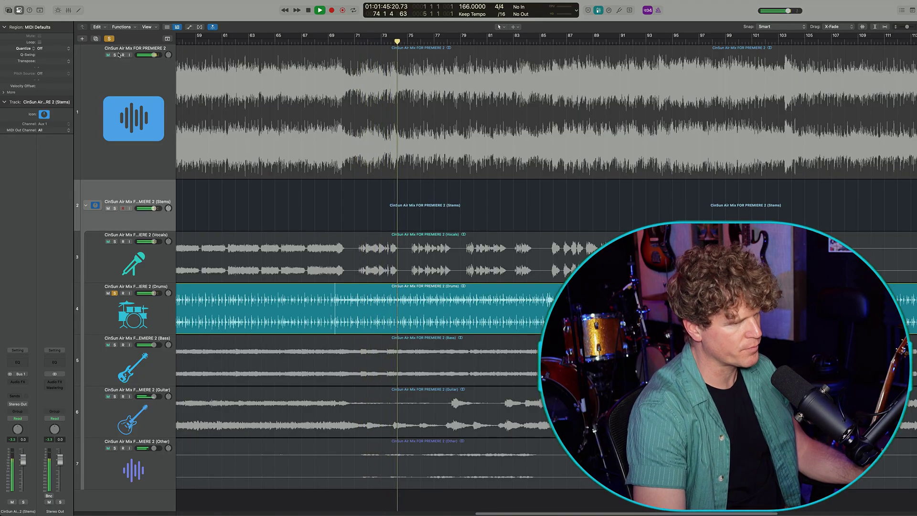
{"action": "key", "text": "space"}
{"action": "left_click", "coordinate": [114, 293]}
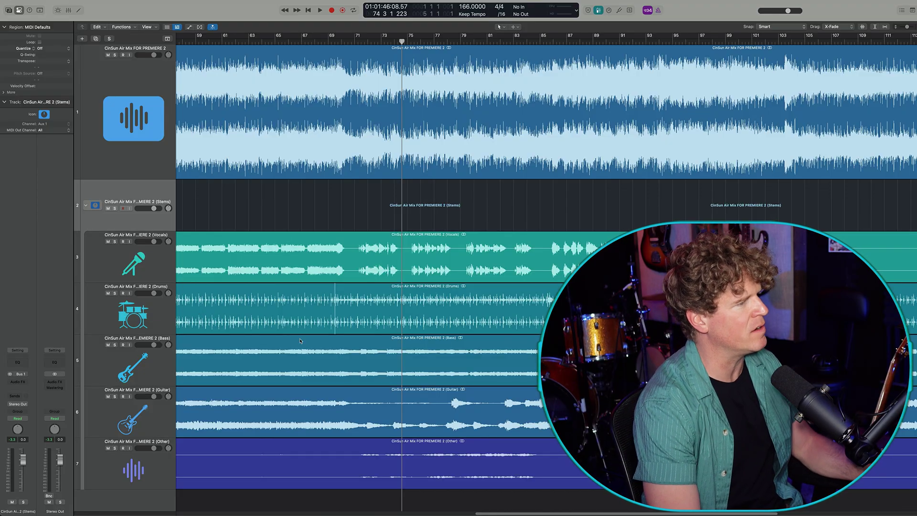
Select the Other stem's track and solo it
{"action": "left_click", "coordinate": [125, 255]}
{"action": "scroll", "coordinate": [125, 255], "scroll_direction": "down", "scroll_amount": 1}
{"action": "left_click", "coordinate": [113, 456]}
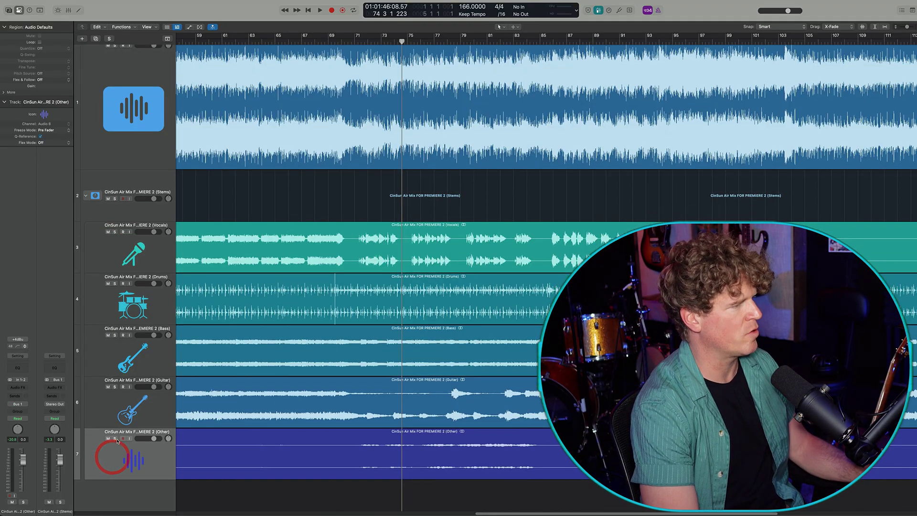
{"action": "left_click", "coordinate": [115, 438]}
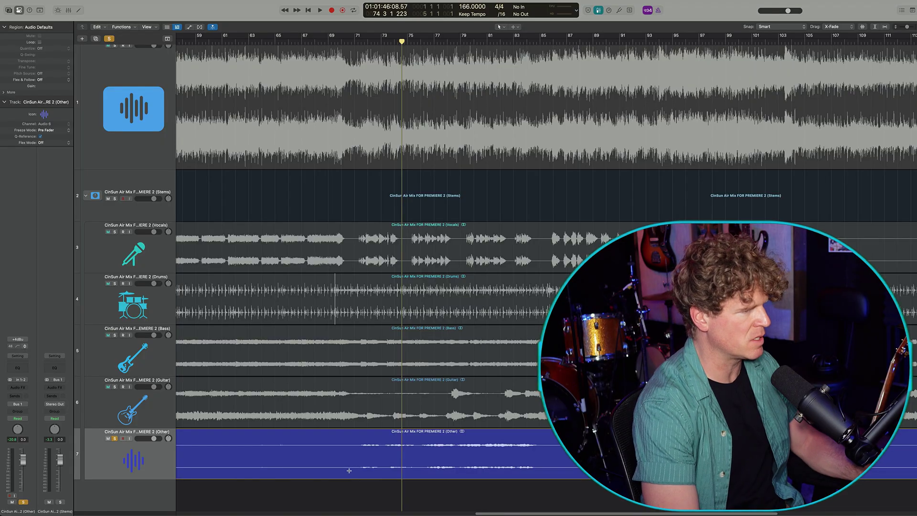
Solo the bass stem, audition it around bar 73, and clear its solo
{"action": "left_click", "coordinate": [115, 335]}
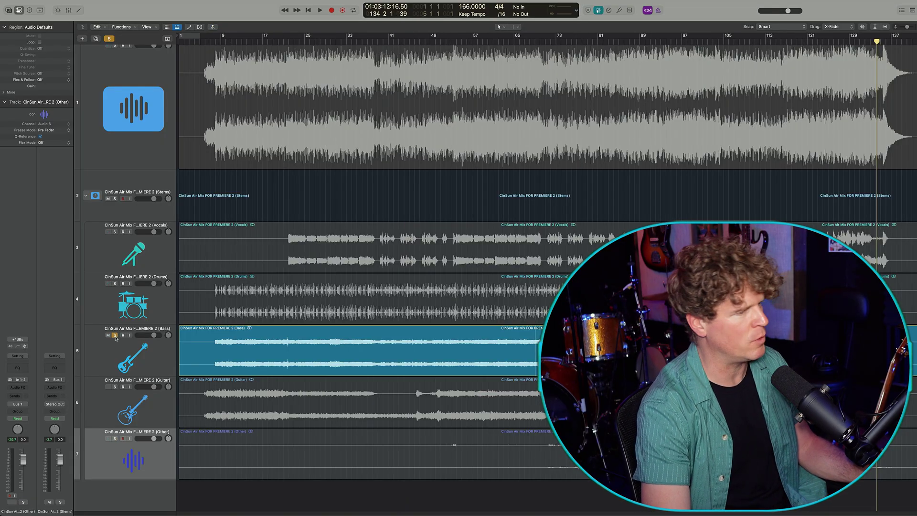
{"action": "key", "text": "space"}
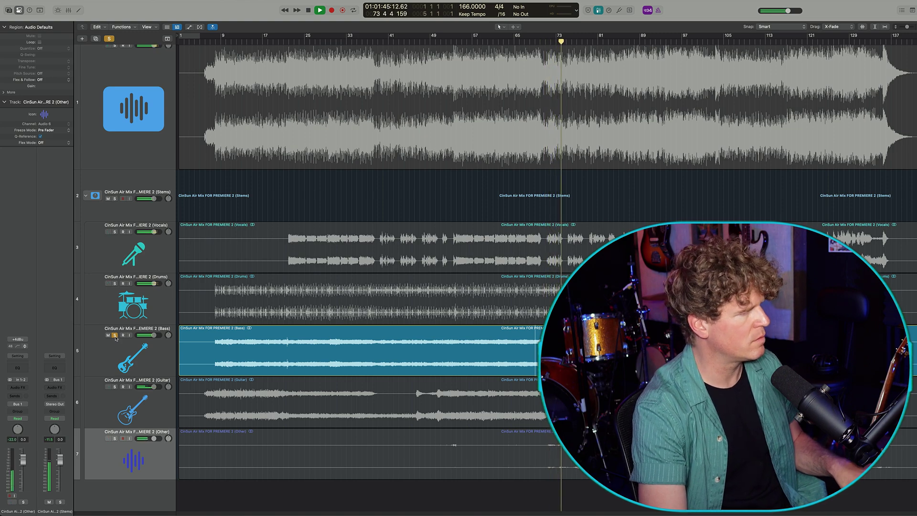
{"action": "key", "text": "space"}
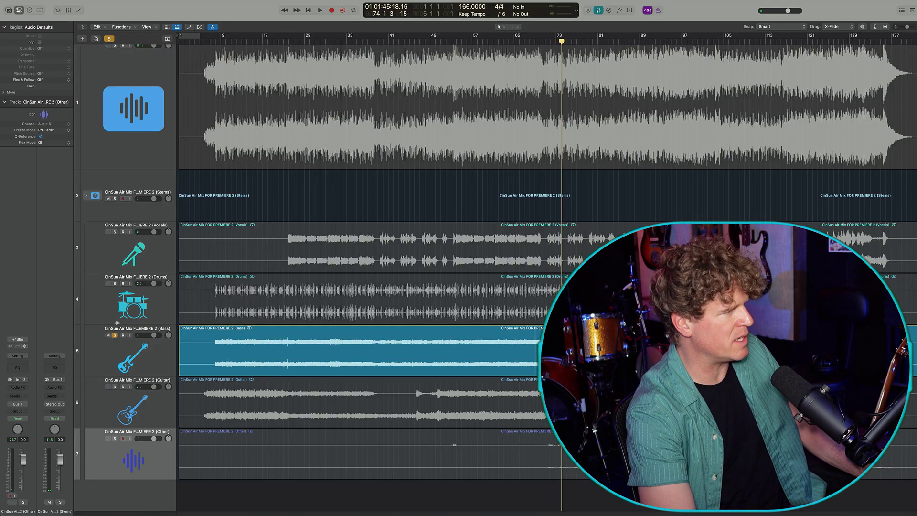
{"action": "left_click", "coordinate": [114, 336]}
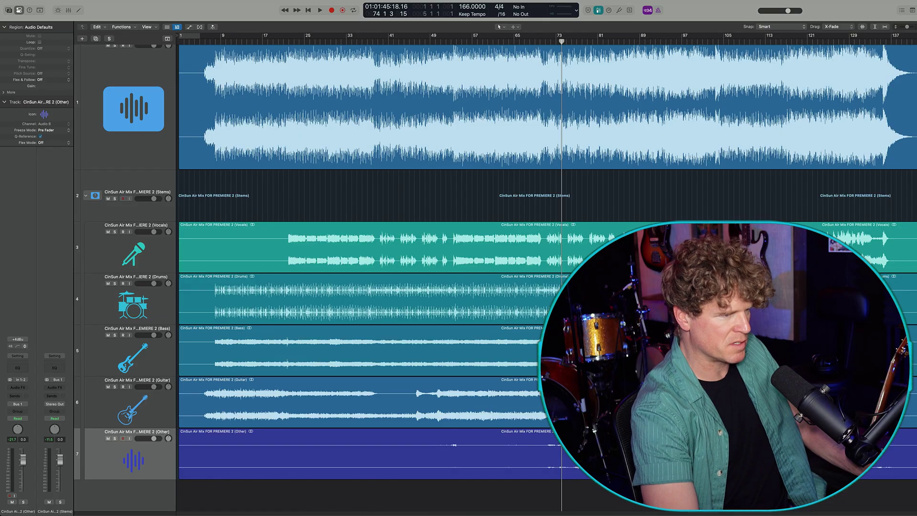
Add the Changing Shapes Premiere Master audio file from the Logic Session folder to the start of the audio track
{"action": "left_click", "coordinate": [358, 401]}
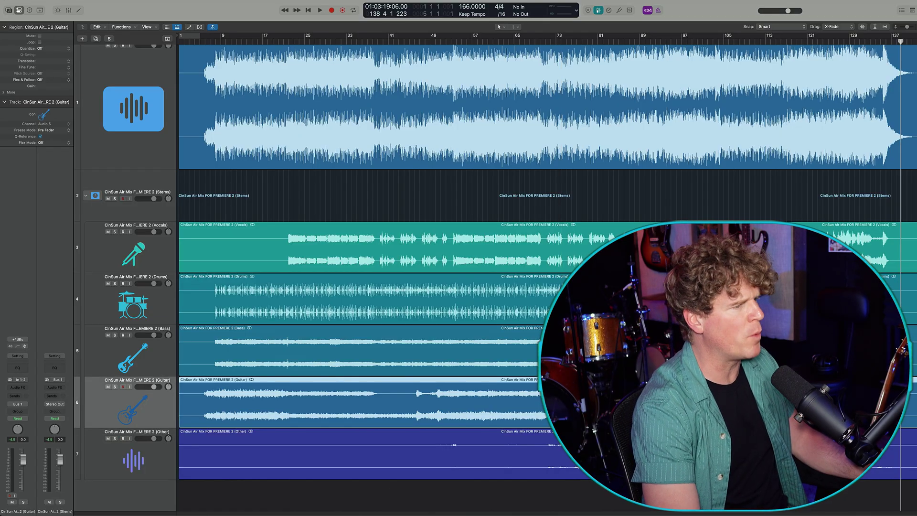
{"action": "left_click", "coordinate": [196, 219]}
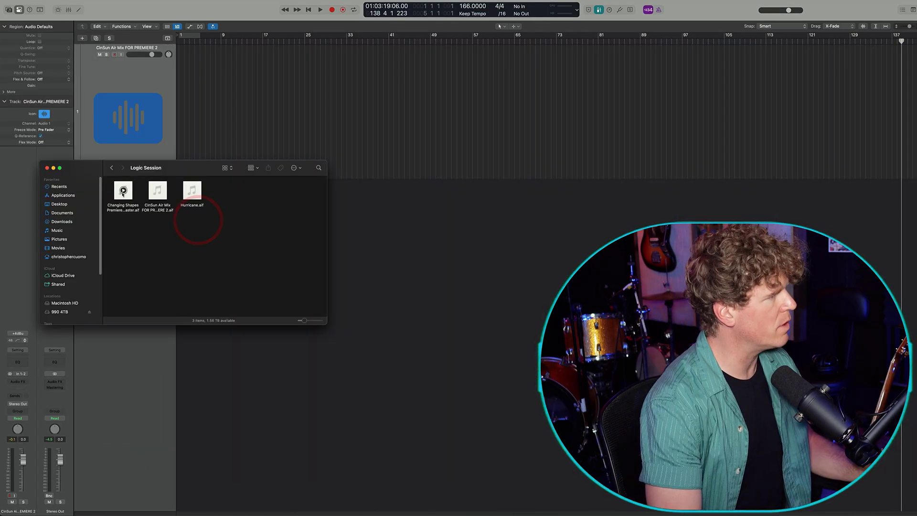
{"action": "left_click_drag", "start_coordinate": [123, 191], "coordinate": [173, 53]}
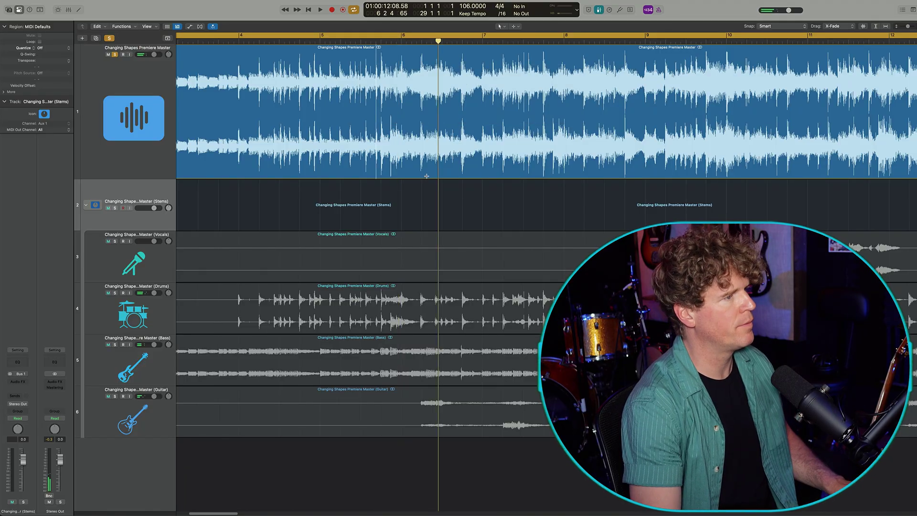
Play back the soloed original Changing Shapes mix from around bar 6
{"action": "key", "text": "space"}
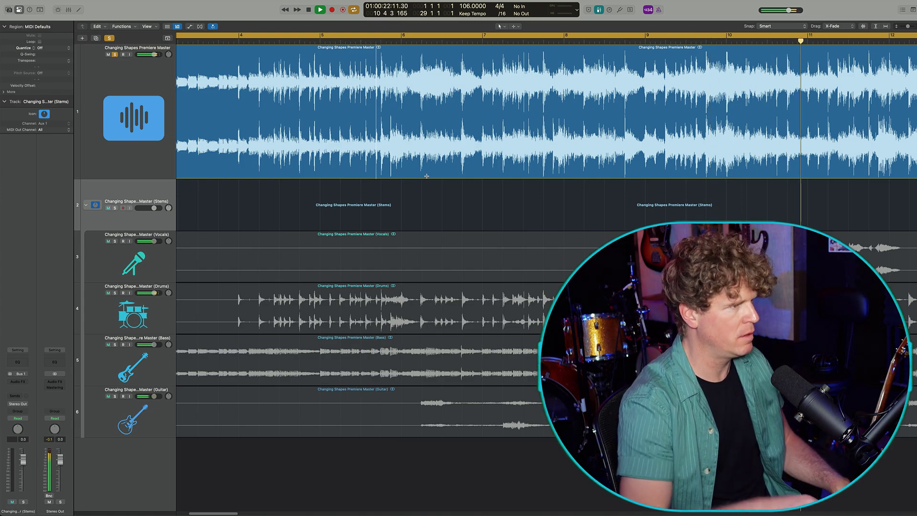
{"action": "key", "text": "super+Left"}
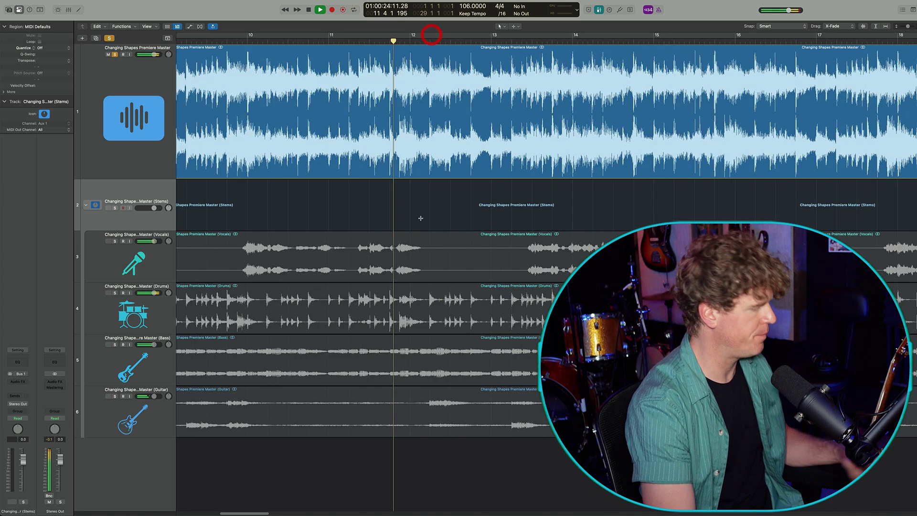
{"action": "scroll", "coordinate": [425, 275], "scroll_direction": "down", "scroll_amount": 3}
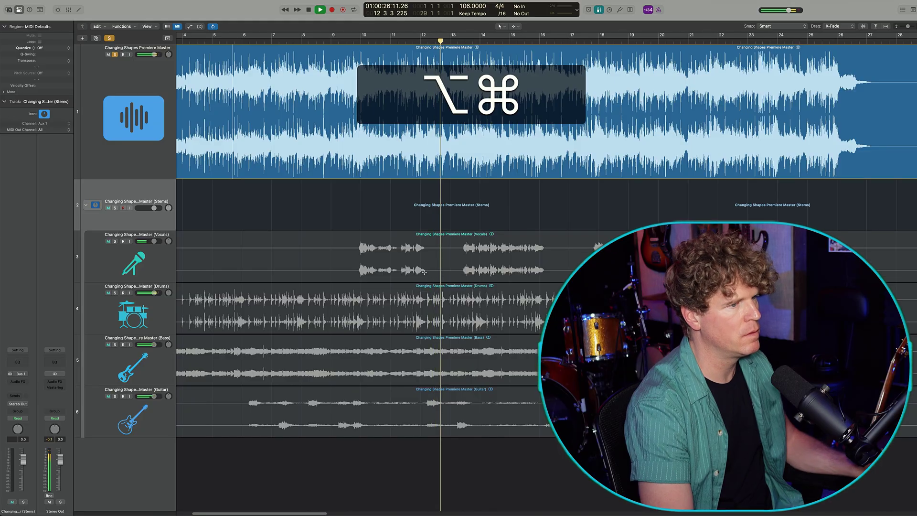
{"action": "scroll", "coordinate": [424, 272], "scroll_direction": "left", "scroll_amount": 2}
{"action": "scroll", "coordinate": [424, 270], "scroll_direction": "left", "scroll_amount": 1}
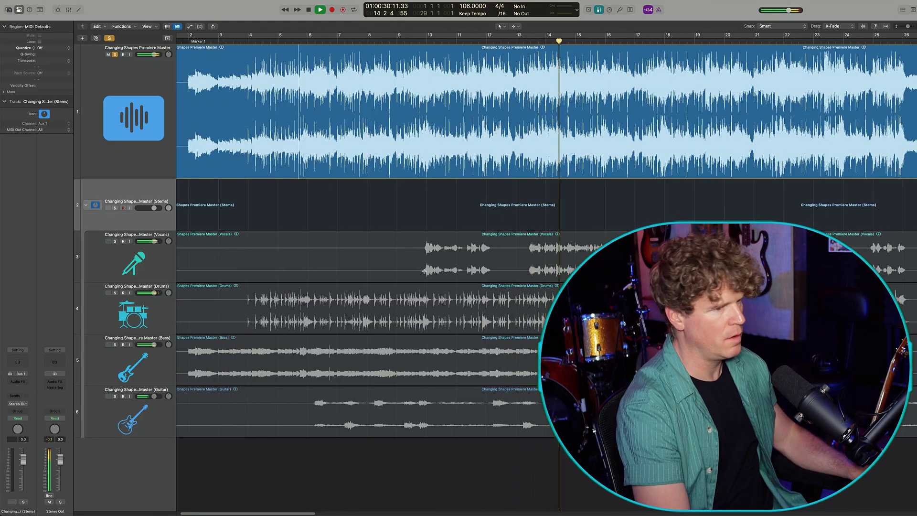
{"action": "scroll", "coordinate": [418, 267], "scroll_direction": "down", "scroll_amount": 1}
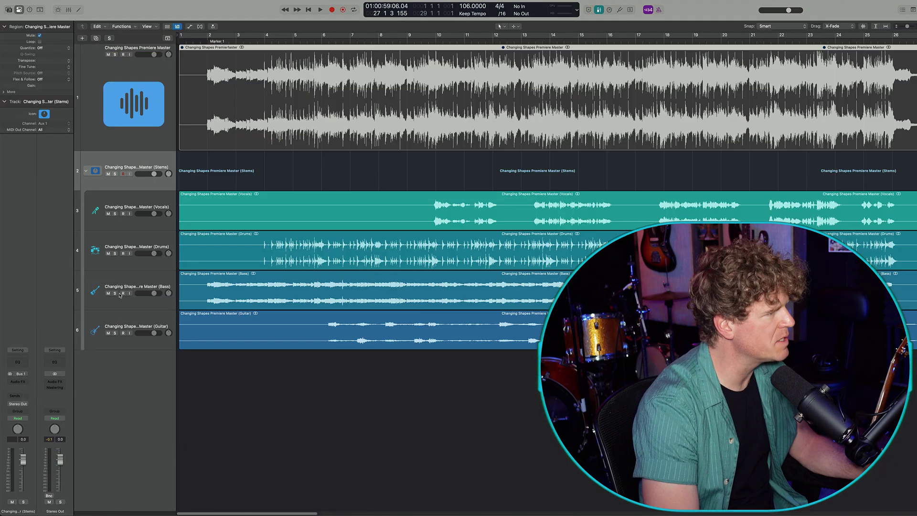
Solo the Changing Shapes bass stem, audition it up to about bar 10, and clear its solo
{"action": "left_click", "coordinate": [115, 294]}
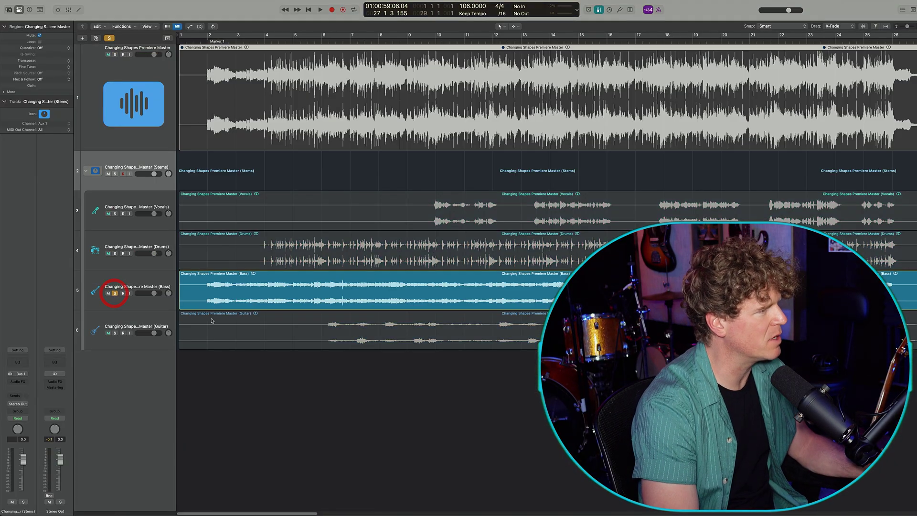
{"action": "scroll", "coordinate": [211, 321], "scroll_direction": "up", "scroll_amount": 3}
{"action": "key", "text": "space"}
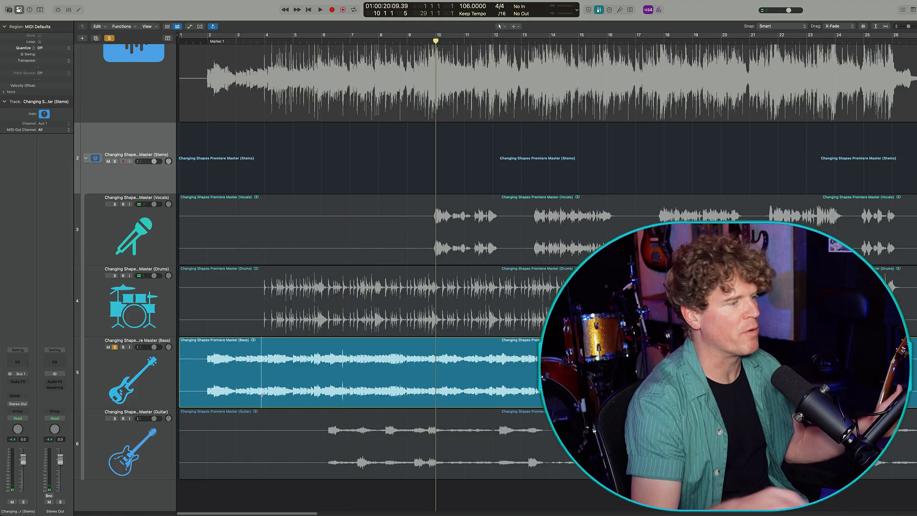
{"action": "left_click", "coordinate": [115, 348]}
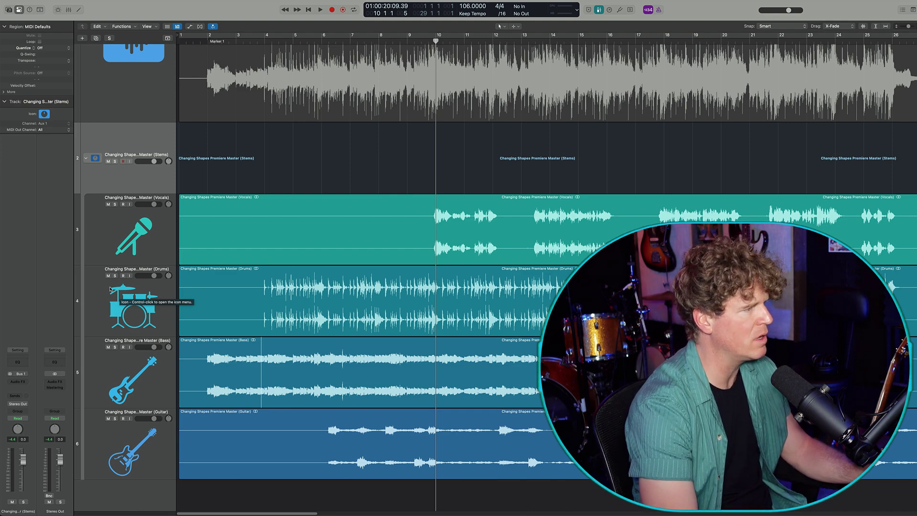
Solo the drums stem and audition it from around bar 4
{"action": "left_click", "coordinate": [115, 276]}
{"action": "key", "text": "space"}
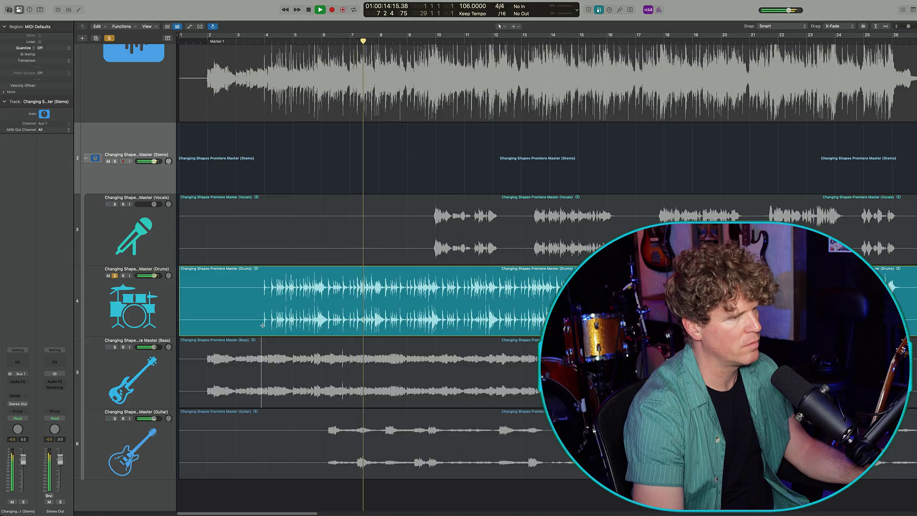
{"action": "key", "text": "space"}
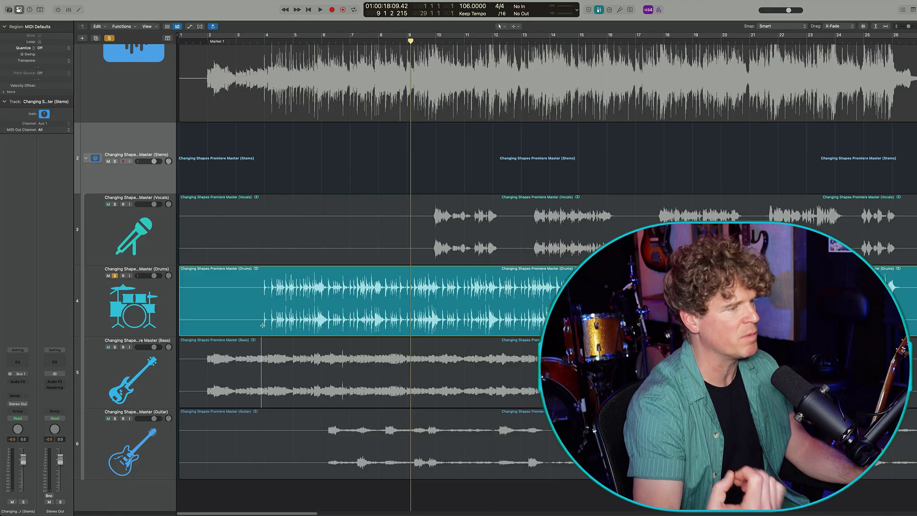
Audition the soloed vocals stem from just before the singing starts, around bar 10
{"action": "left_click", "coordinate": [430, 250]}
{"action": "key", "text": "space"}
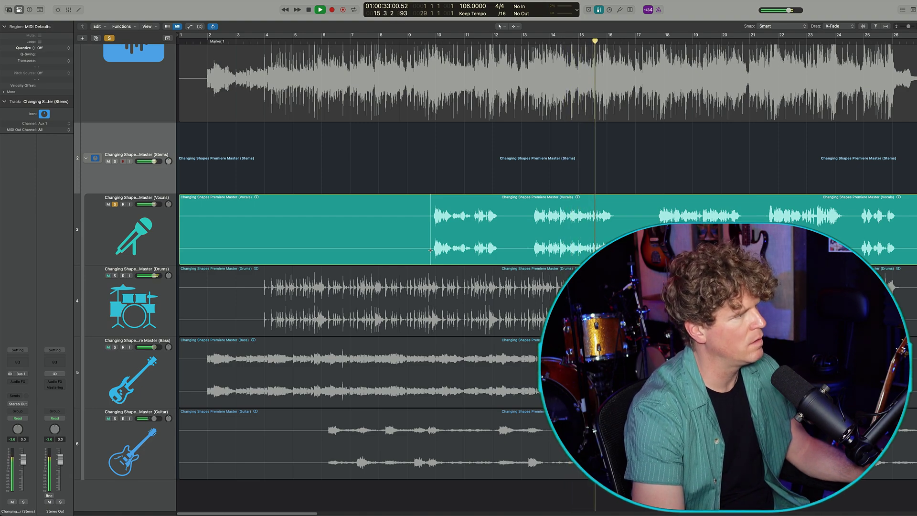
{"action": "key", "text": "space"}
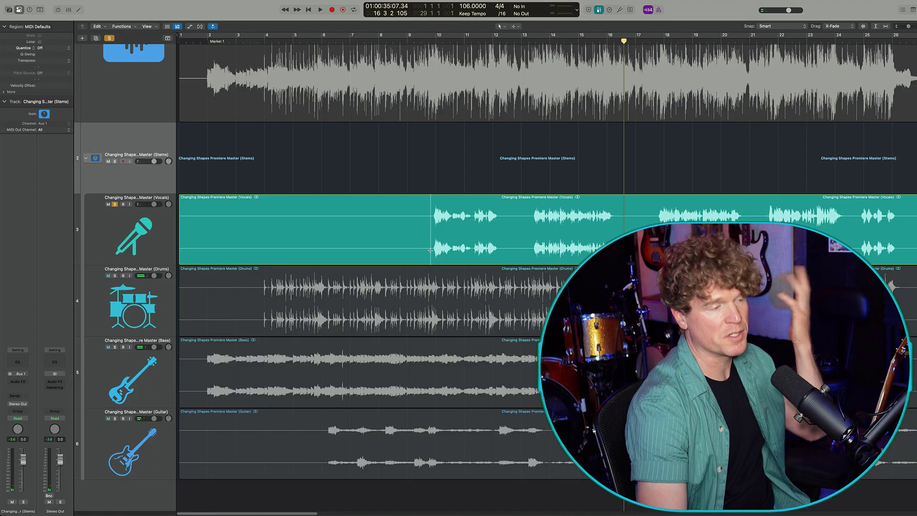
Solo the guitar stem, audition it from around bar 6, and clear its solo
{"action": "left_click", "coordinate": [114, 419]}
{"action": "left_click", "coordinate": [326, 467]}
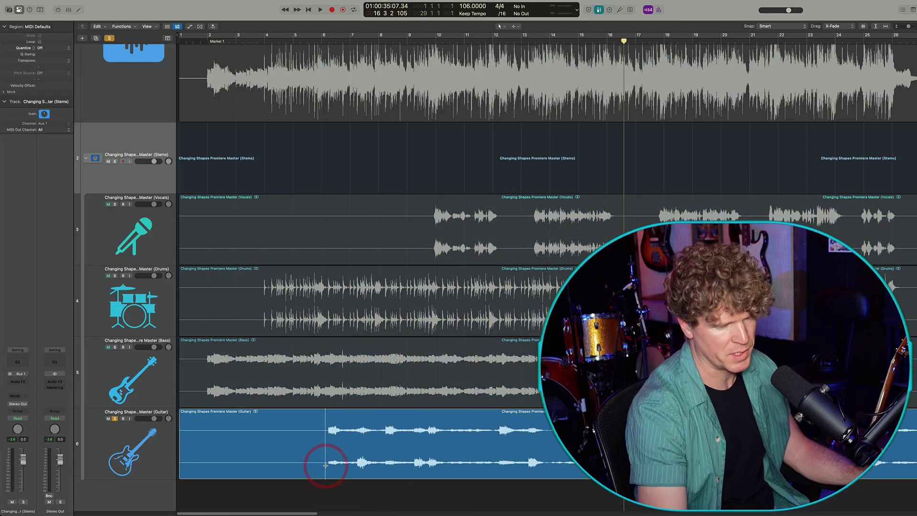
{"action": "key", "text": "space"}
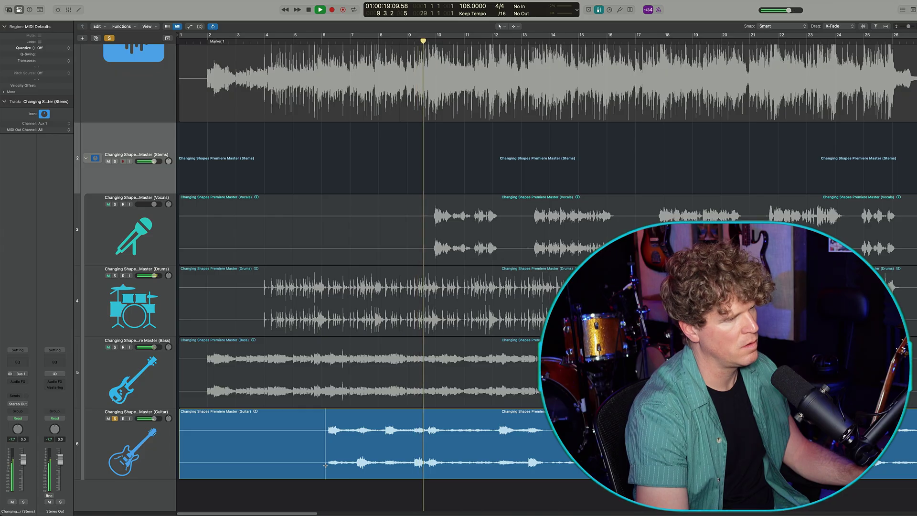
{"action": "key", "text": "space"}
{"action": "scroll", "coordinate": [334, 456], "scroll_direction": "down", "scroll_amount": 5}
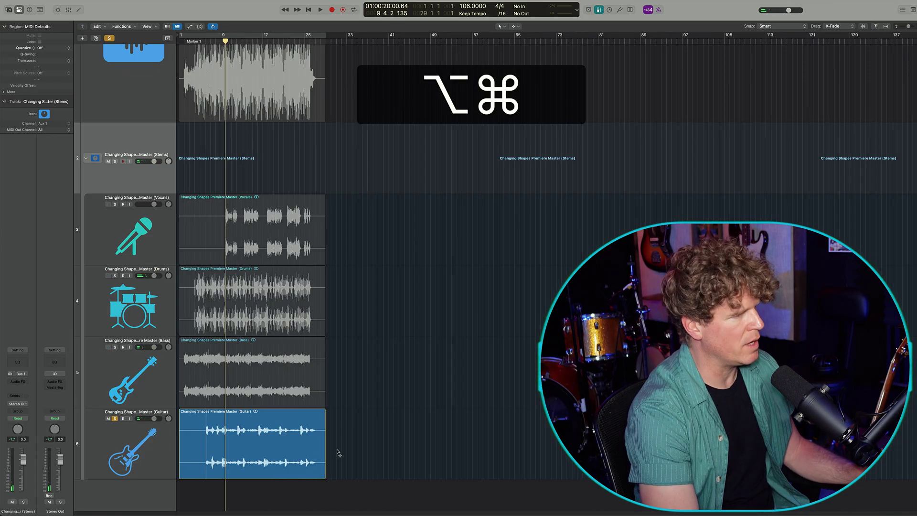
{"action": "scroll", "coordinate": [326, 445], "scroll_direction": "up", "scroll_amount": 4}
{"action": "left_click", "coordinate": [277, 484]}
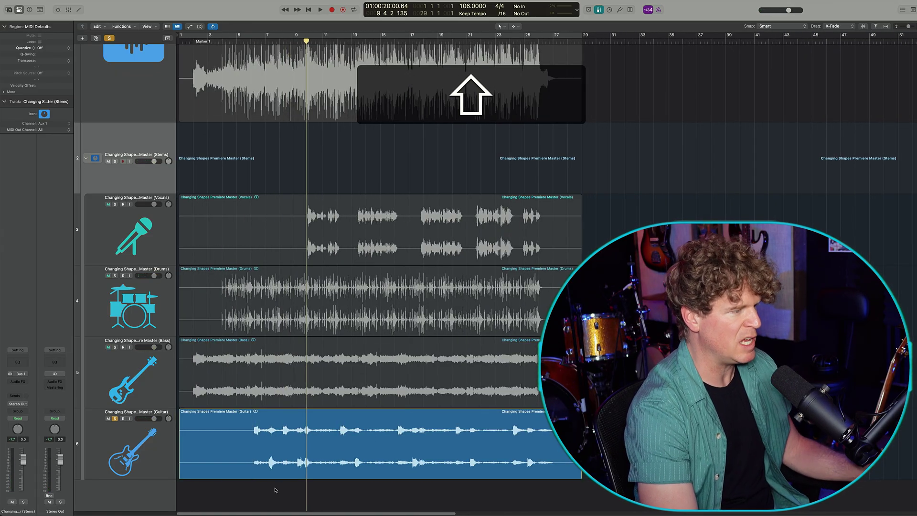
{"action": "left_click", "coordinate": [115, 418]}
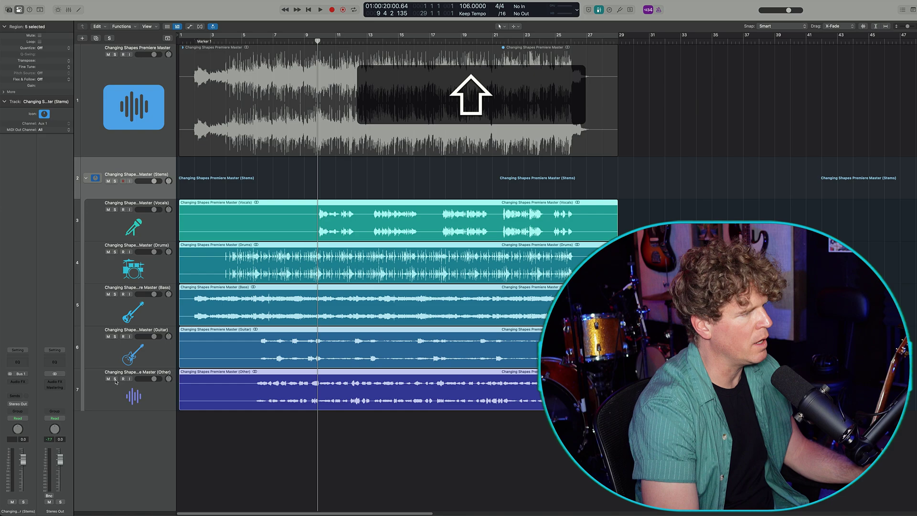
Solo the Other stem, audition it, and clear its solo
{"action": "left_click", "coordinate": [114, 379]}
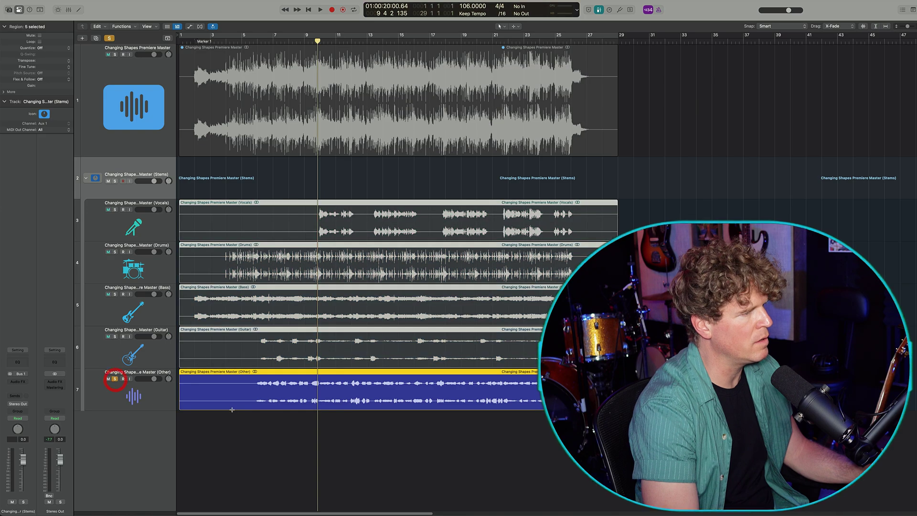
{"action": "key", "text": "space"}
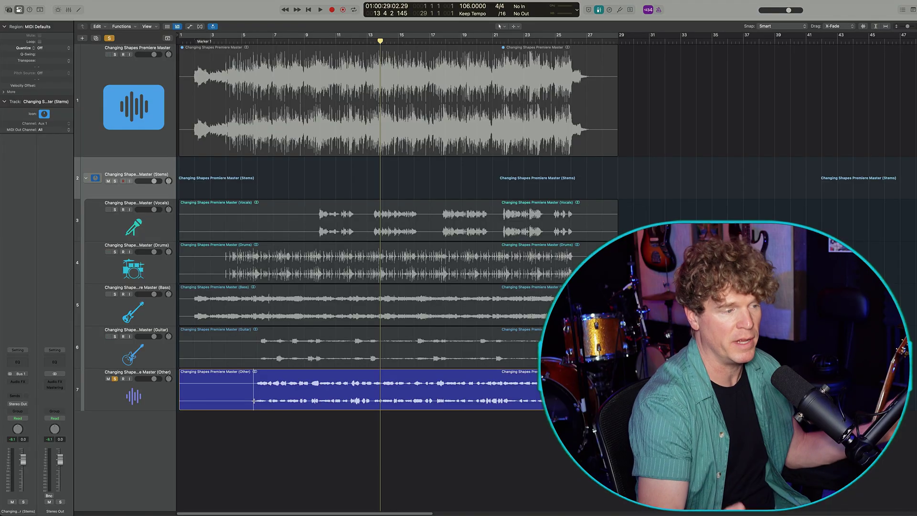
{"action": "left_click", "coordinate": [115, 378]}
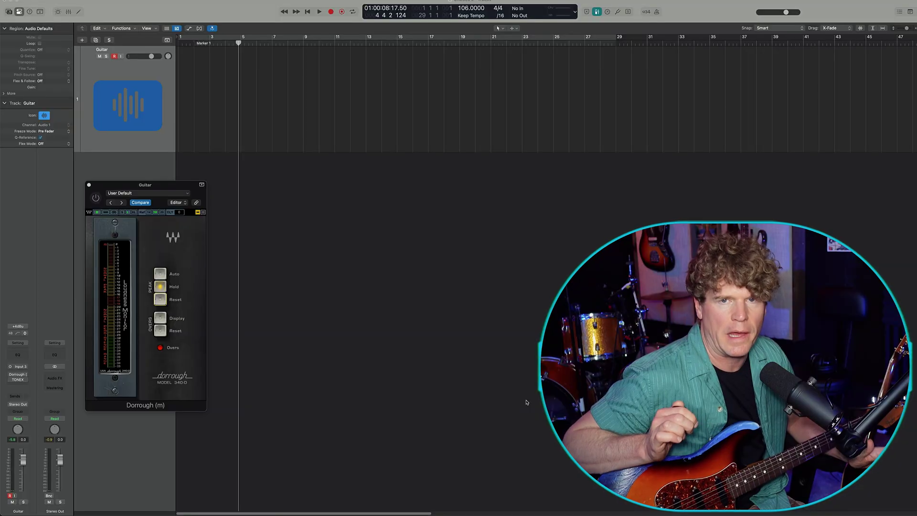
Record a guitar take of about three bars from the beginning of the project on the Guitar track
{"action": "key", "text": "Return"}
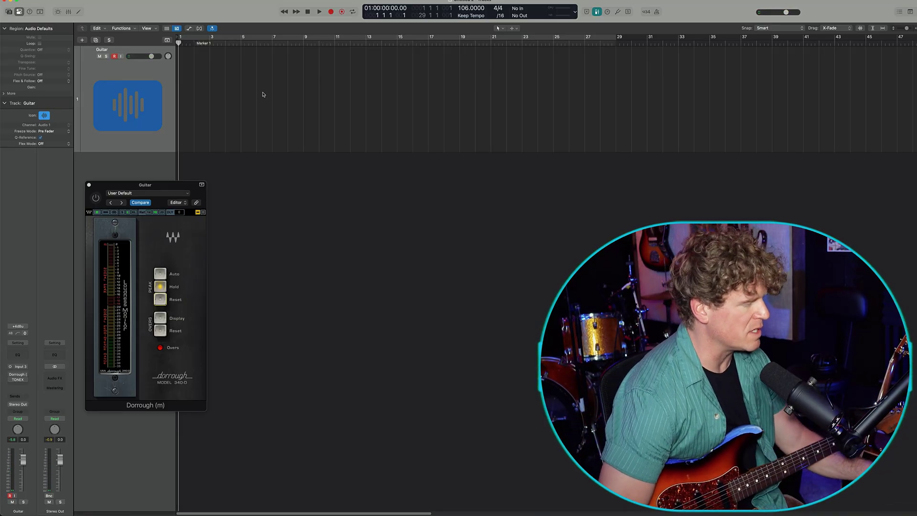
{"action": "key", "text": "r"}
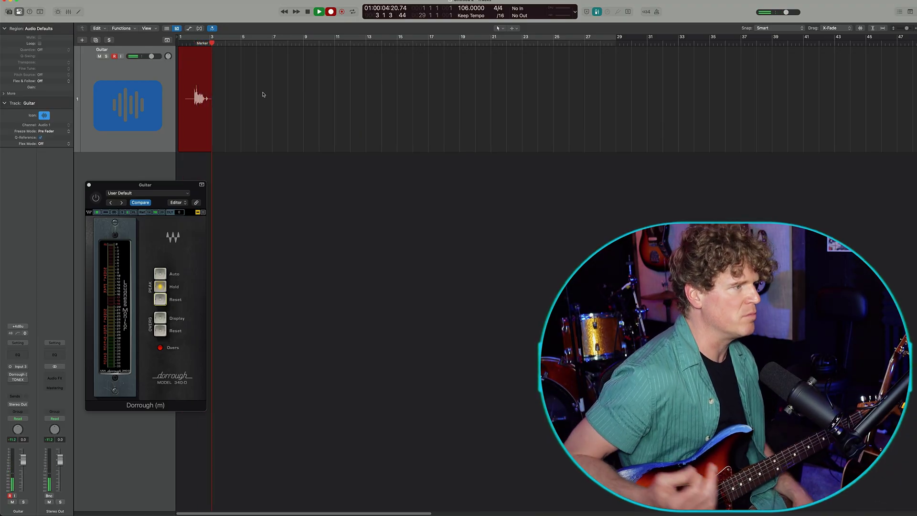
{"action": "key", "text": "space"}
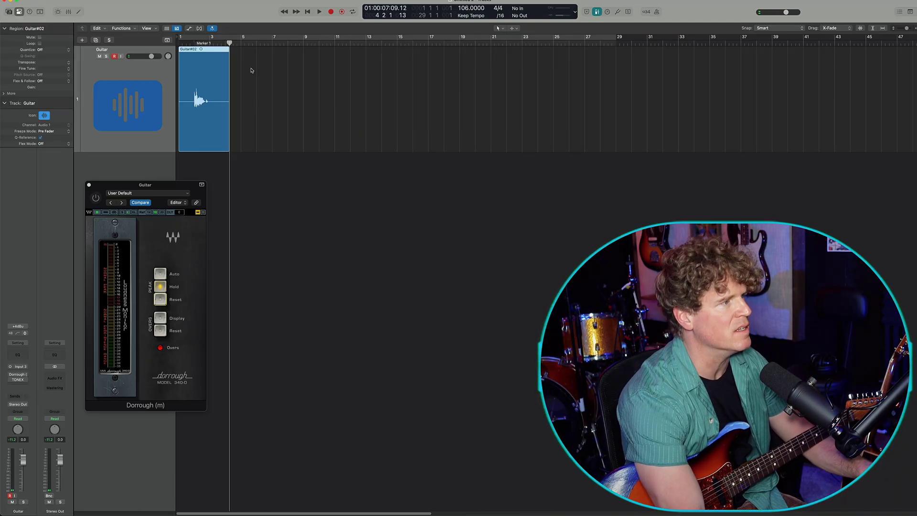
Delete the recorded guitar region together with its audio file on disk
{"action": "key", "text": "BackSpace"}
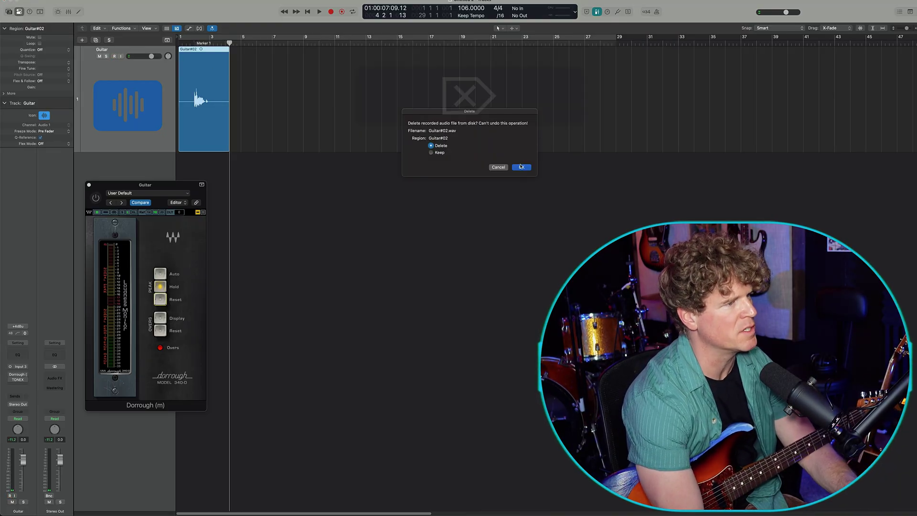
{"action": "left_click", "coordinate": [521, 164]}
Play from the beginning to about bar 9 without recording, and capture the guitar performance as a recording
{"action": "key", "text": "Return"}
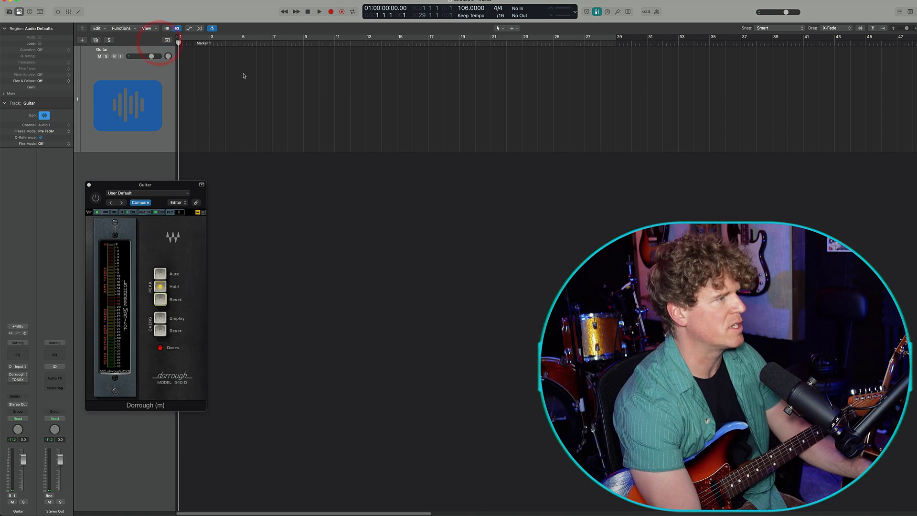
{"action": "key", "text": "space"}
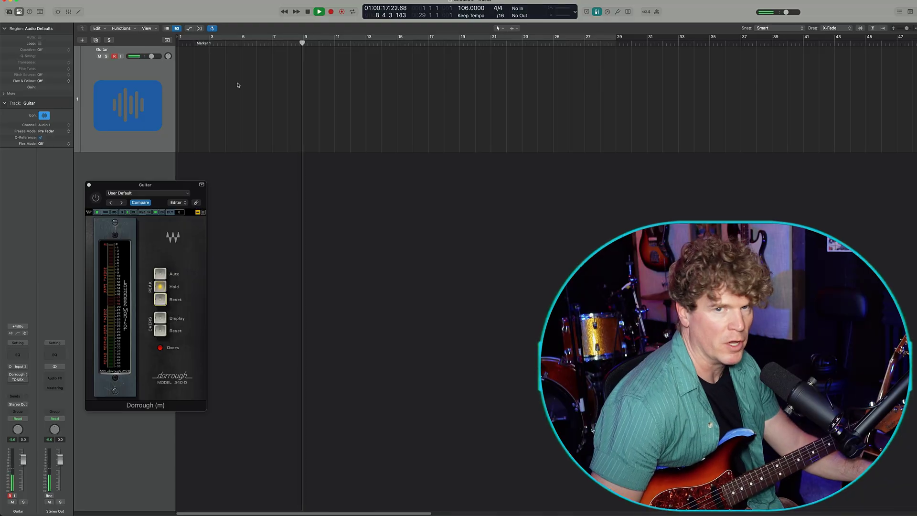
{"action": "key", "text": "space"}
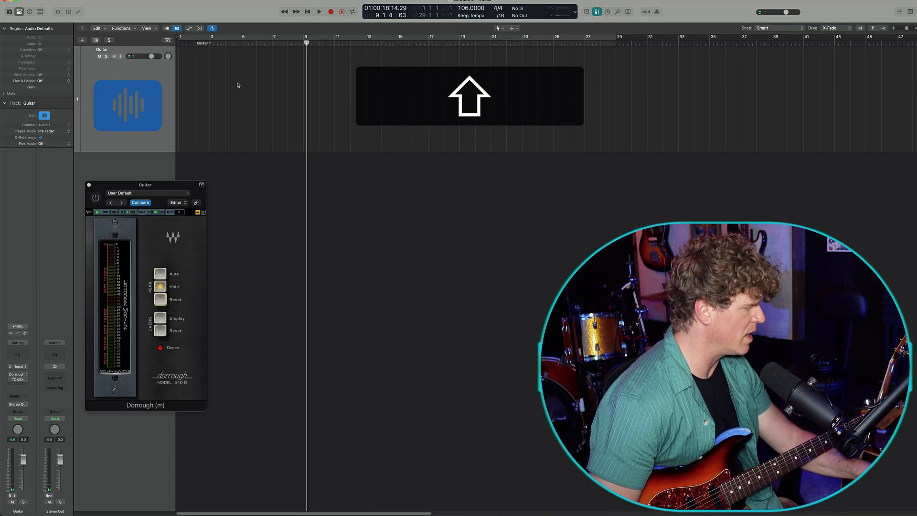
{"action": "key", "text": "shift+r"}
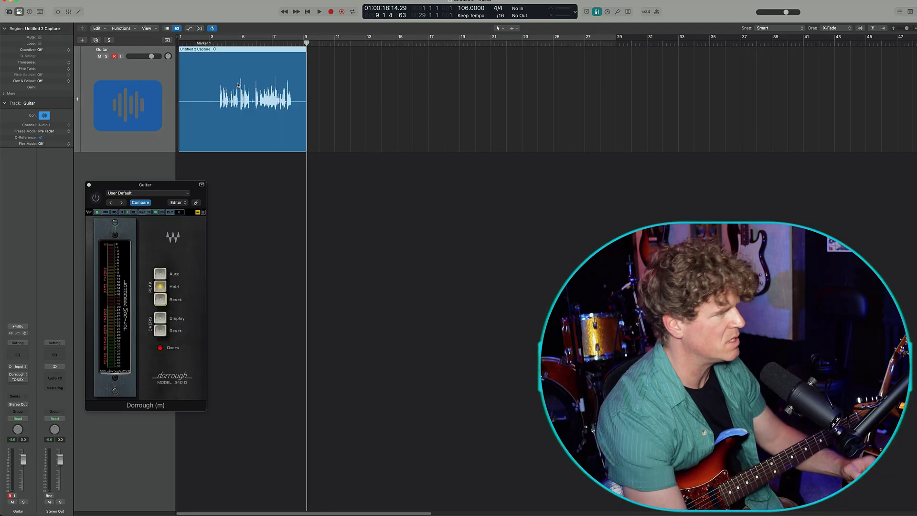
Play back the captured guitar region from around bar 6 with the track disarmed, and select the region
{"action": "left_click", "coordinate": [257, 107]}
{"action": "key", "text": "space"}
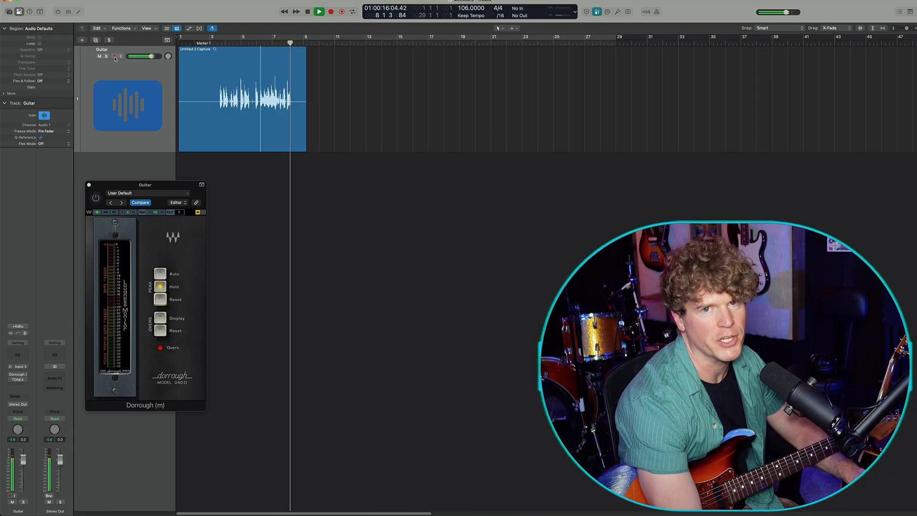
{"action": "key", "text": "space"}
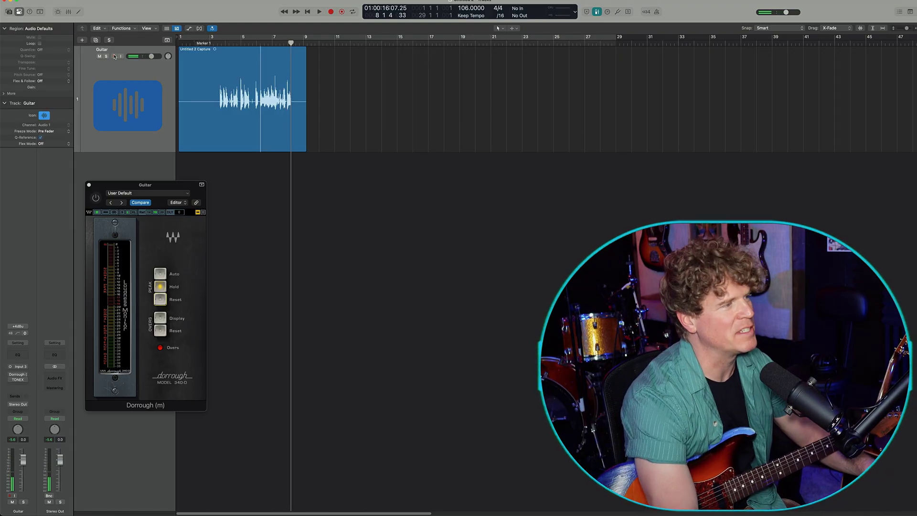
{"action": "left_click", "coordinate": [280, 66]}
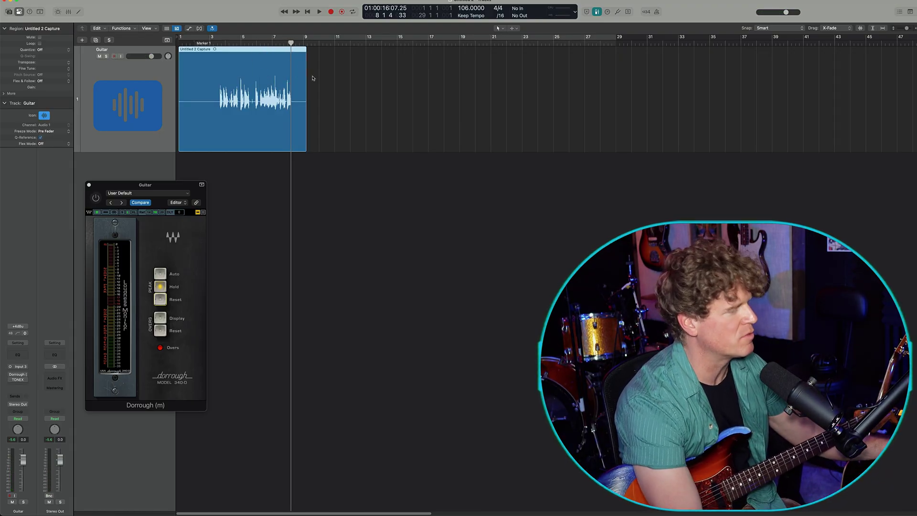
{"action": "scroll", "coordinate": [365, 174], "scroll_direction": "down", "scroll_amount": 2}
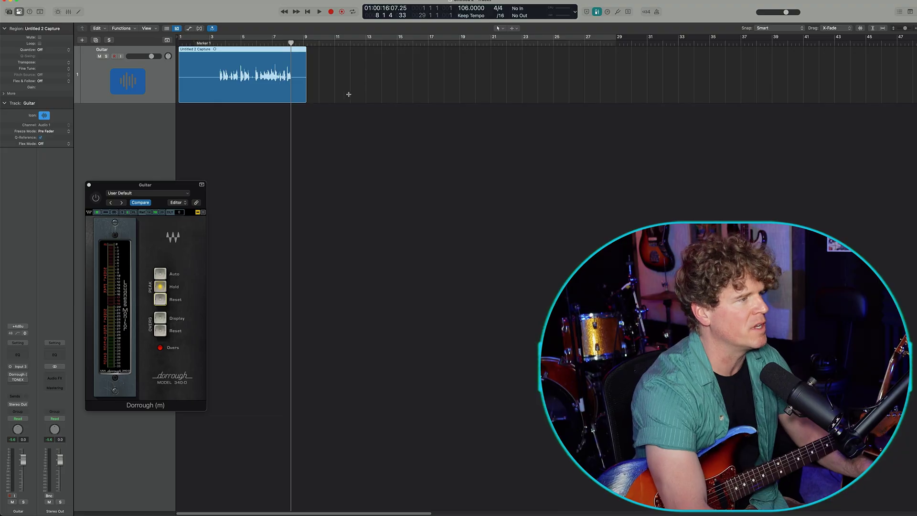
Turn on the cycle area above the captured guitar region and adjust its range in the ruler
{"action": "left_click", "coordinate": [221, 36]}
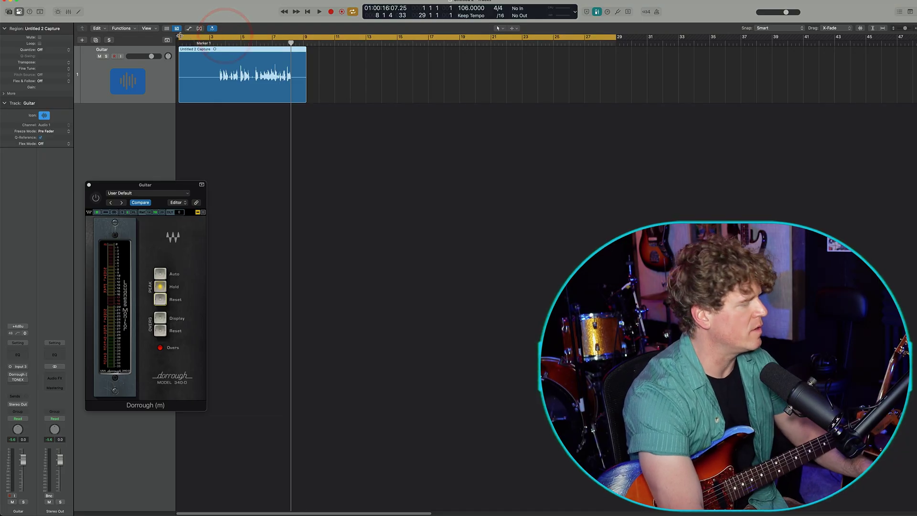
{"action": "left_click_drag", "start_coordinate": [397, 37], "coordinate": [317, 38]}
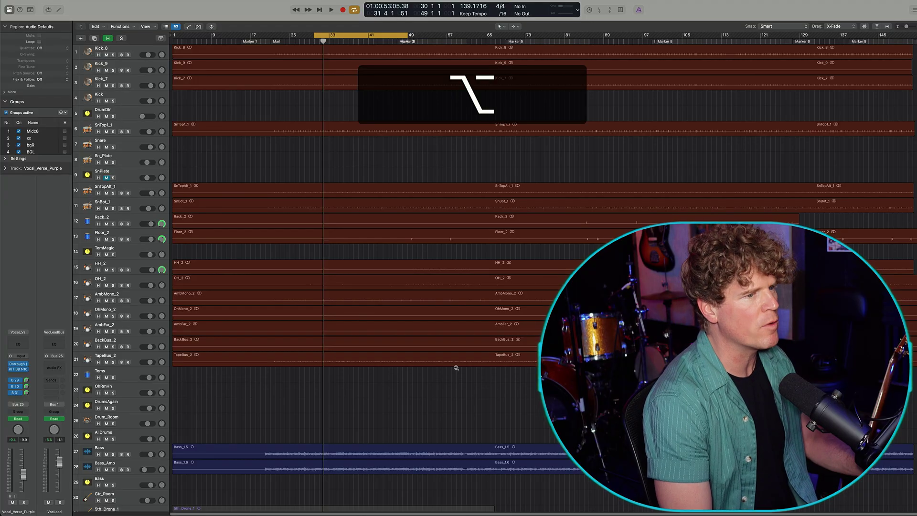
Search the project's tracks for "vocal" with Search and Select Track
{"action": "scroll", "coordinate": [454, 365], "scroll_direction": "down", "scroll_amount": 5, "text": "alt"}
{"action": "scroll", "coordinate": [453, 364], "scroll_direction": "up", "scroll_amount": 8, "text": "alt"}
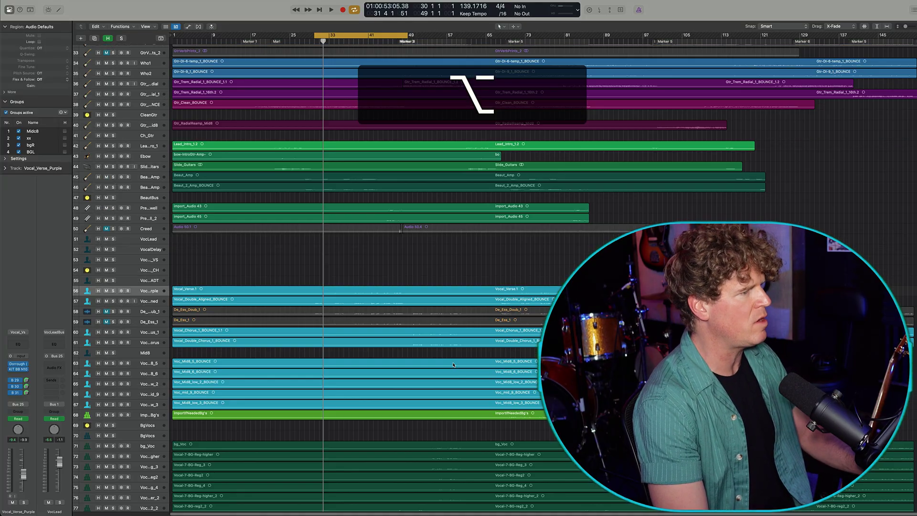
{"action": "scroll", "coordinate": [450, 362], "scroll_direction": "down", "scroll_amount": 15}
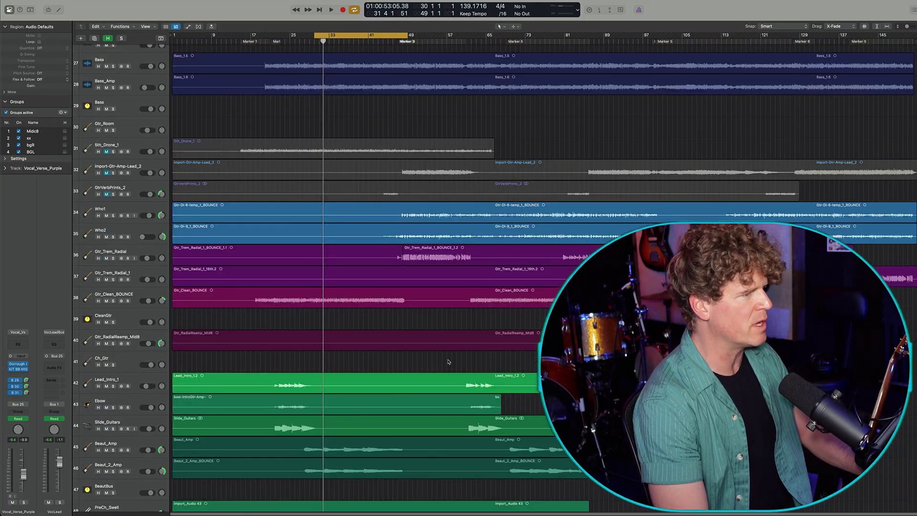
{"action": "scroll", "coordinate": [446, 361], "scroll_direction": "down", "scroll_amount": 2, "text": "alt"}
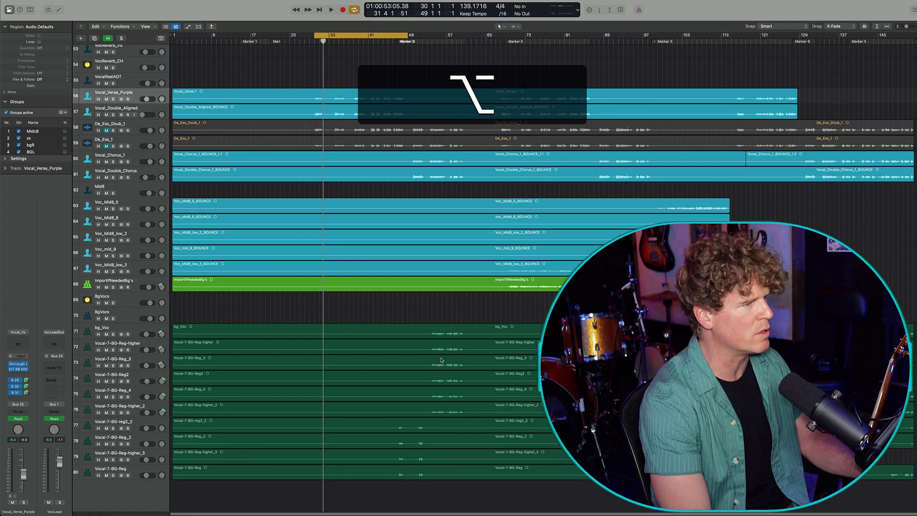
{"action": "key", "text": "ctrl+super"}
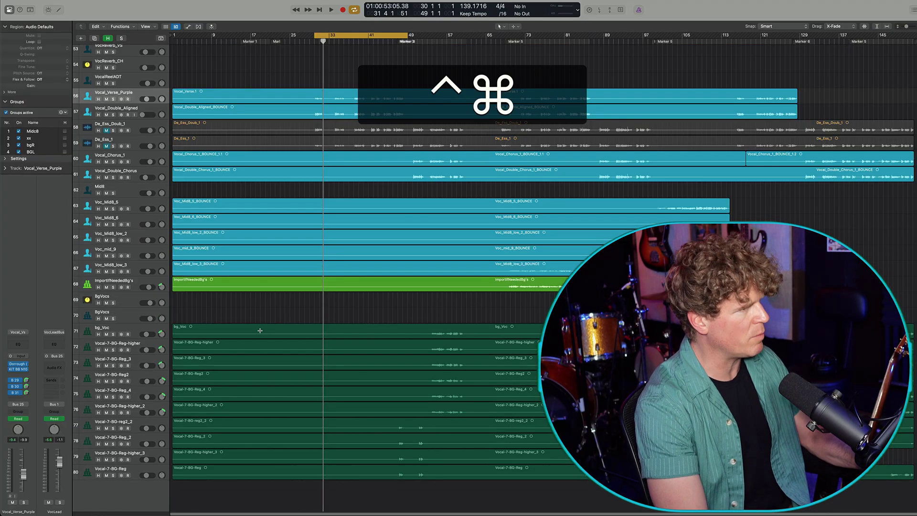
{"action": "key", "text": "ctrl+super+t"}
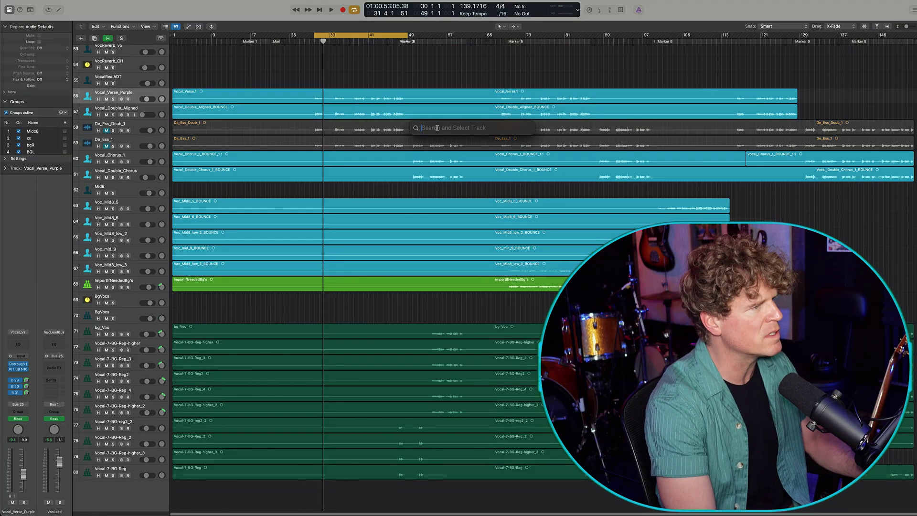
{"action": "type", "text": "vocal"}
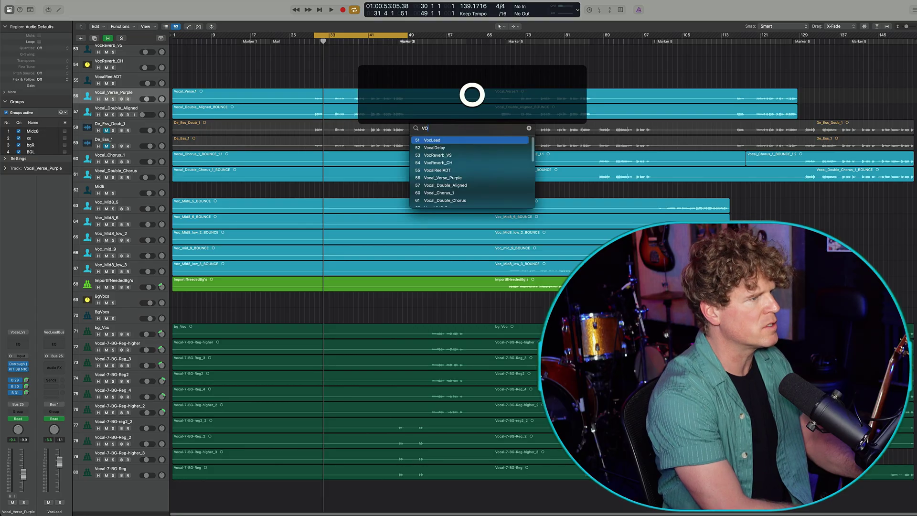
Look through the matching vocal tracks in the search results
{"action": "scroll", "coordinate": [448, 137], "scroll_direction": "down", "scroll_amount": 3}
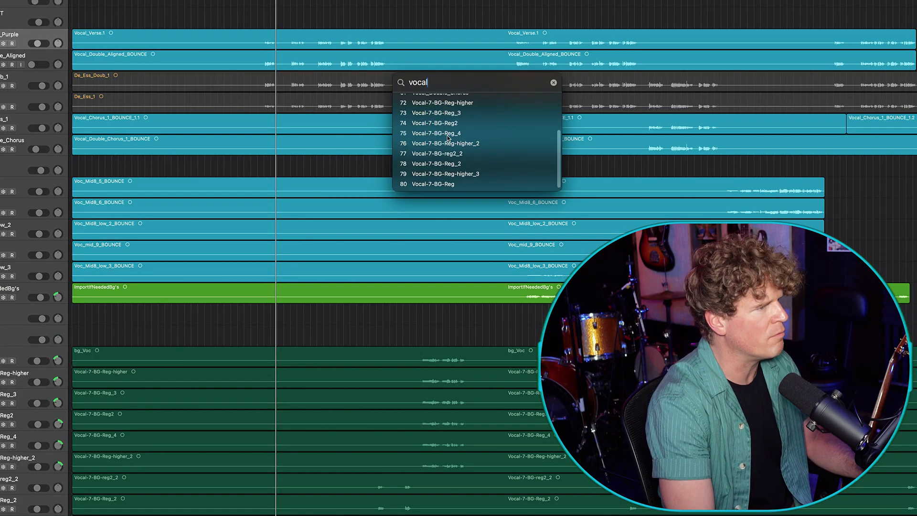
{"action": "scroll", "coordinate": [464, 169], "scroll_direction": "up", "scroll_amount": 5}
{"action": "scroll", "coordinate": [466, 171], "scroll_direction": "down", "scroll_amount": 5}
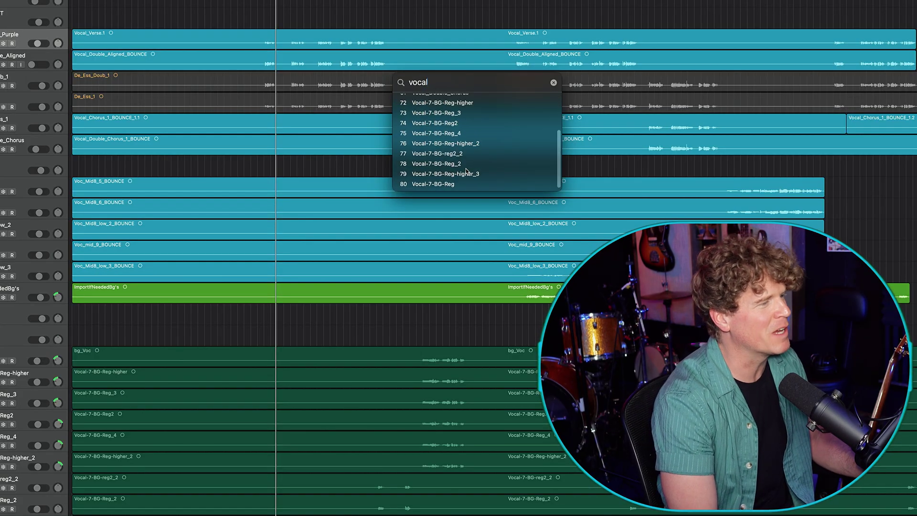
{"action": "scroll", "coordinate": [466, 171], "scroll_direction": "up", "scroll_amount": 3}
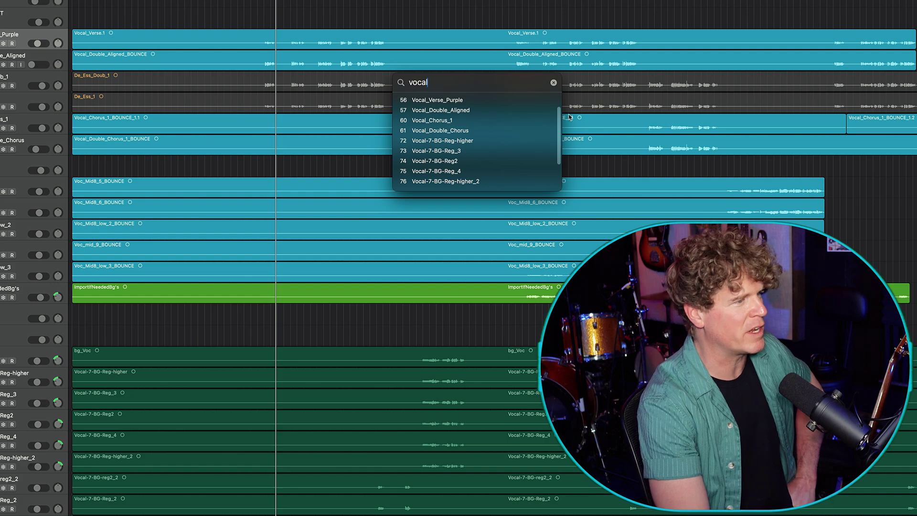
{"action": "scroll", "coordinate": [604, 219], "scroll_direction": "up", "scroll_amount": 10}
{"action": "scroll", "coordinate": [603, 217], "scroll_direction": "down", "scroll_amount": 10}
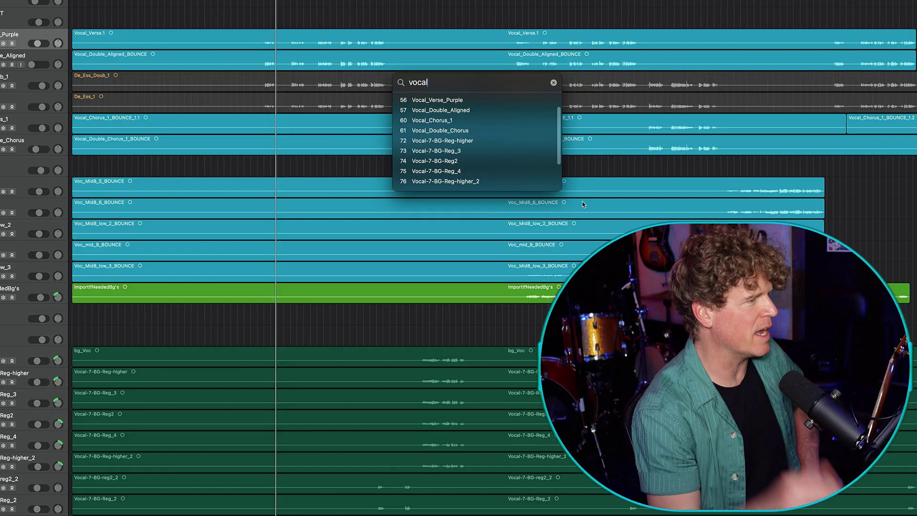
Try to resize the track search window to fit more results, and clear and close the search
{"action": "left_click", "coordinate": [557, 117]}
{"action": "left_click", "coordinate": [553, 130]}
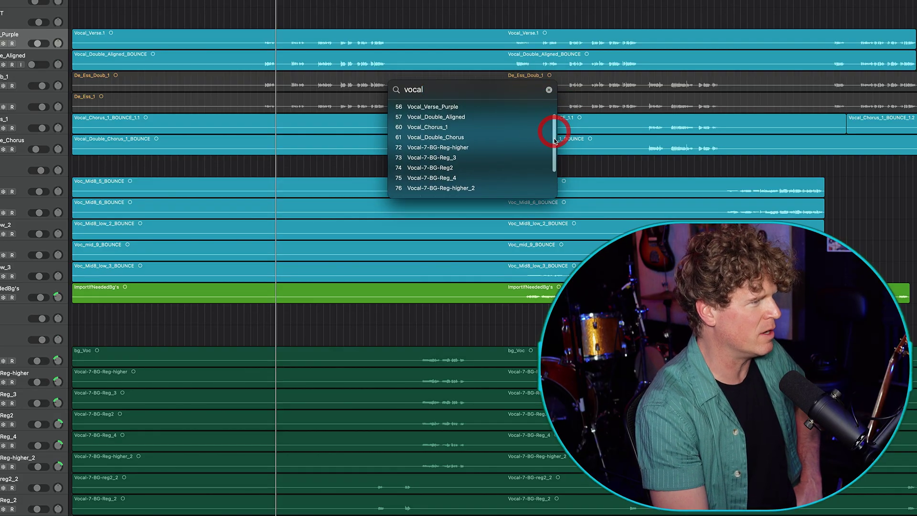
{"action": "left_click", "coordinate": [553, 143]}
{"action": "scroll", "coordinate": [476, 172], "scroll_direction": "down", "scroll_amount": 3}
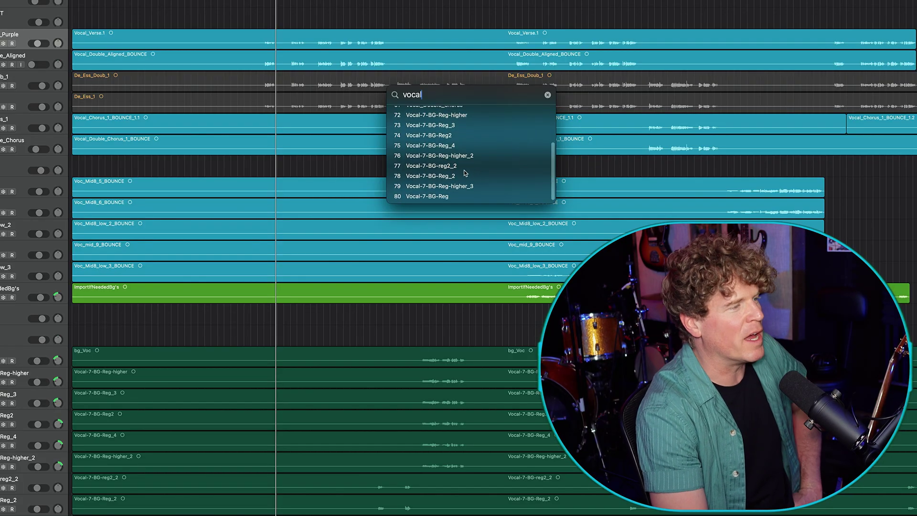
{"action": "left_click", "coordinate": [547, 94]}
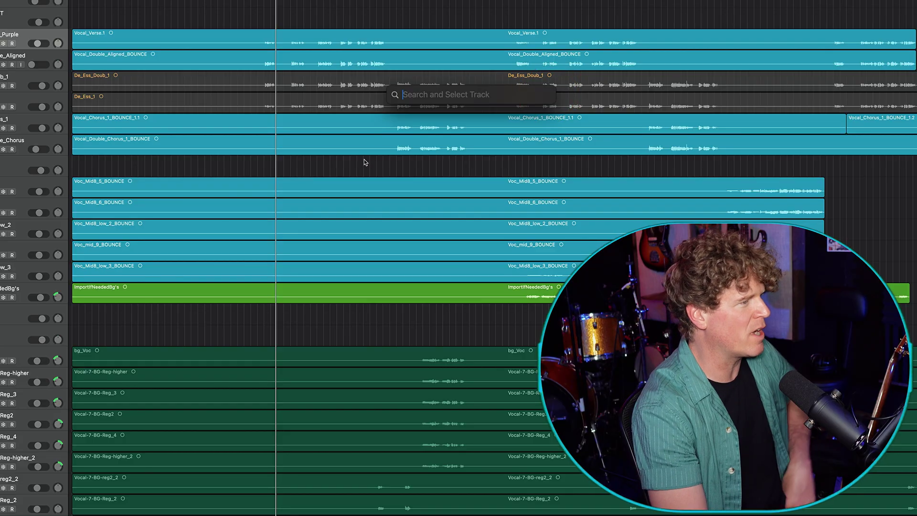
{"action": "left_click", "coordinate": [341, 162]}
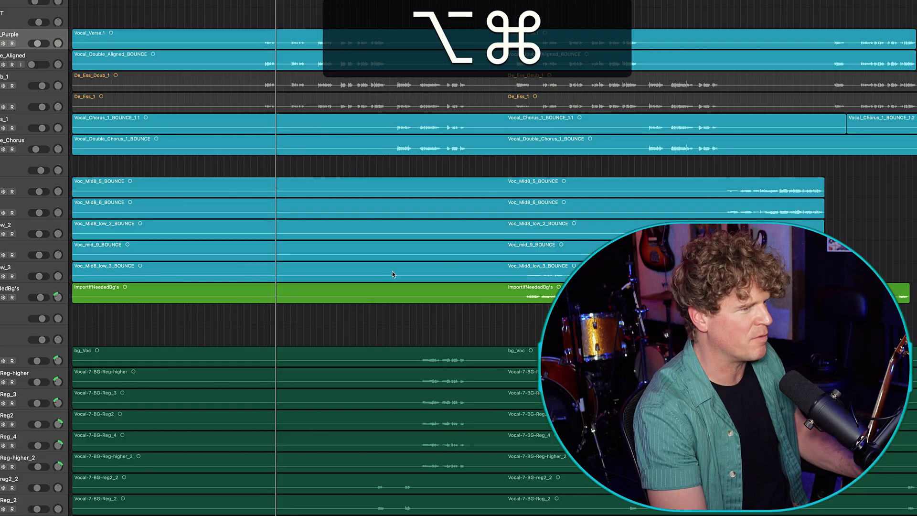
{"action": "scroll", "coordinate": [370, 282], "scroll_direction": "down", "scroll_amount": 1}
{"action": "scroll", "coordinate": [370, 283], "scroll_direction": "down", "scroll_amount": 2}
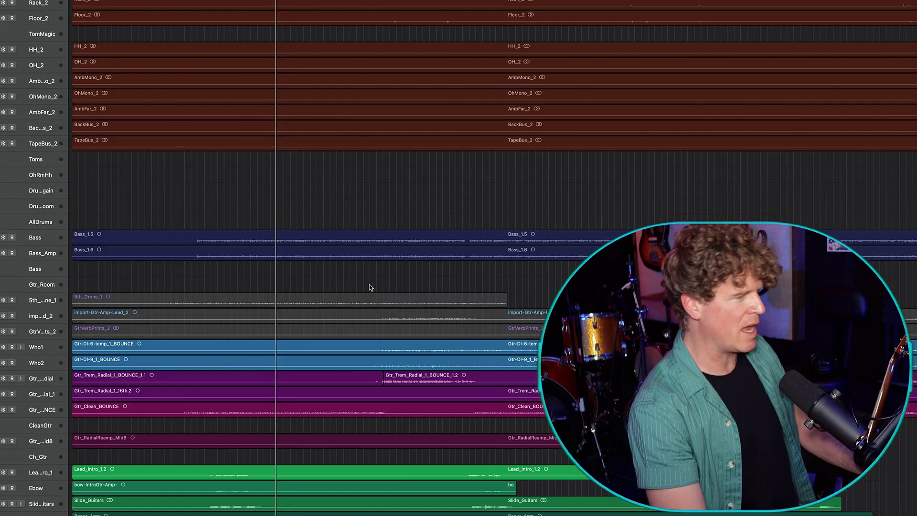
{"action": "scroll", "coordinate": [371, 287], "scroll_direction": "down", "scroll_amount": 5}
{"action": "scroll", "coordinate": [371, 279], "scroll_direction": "up", "scroll_amount": 2}
{"action": "scroll", "coordinate": [370, 279], "scroll_direction": "down", "scroll_amount": 4}
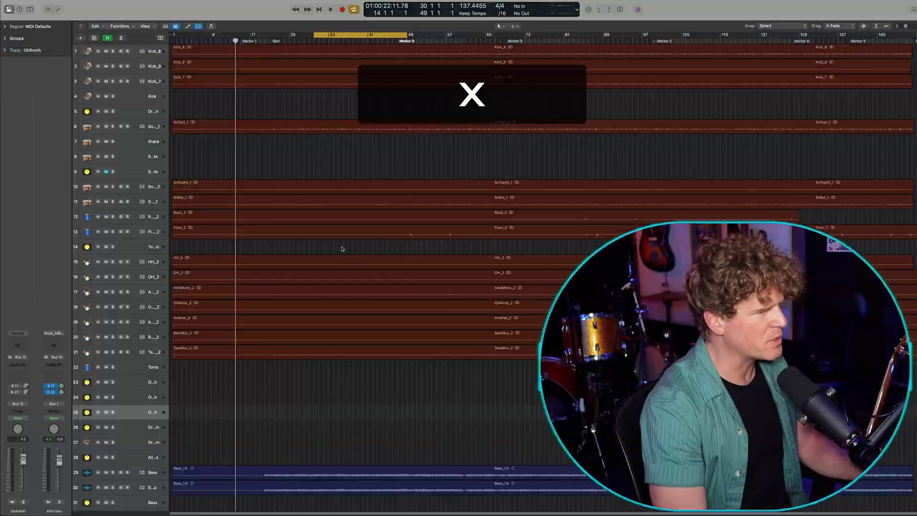
Open the Mixer below the tracks and reset the OhRmHh channel's volume fader to 0.0 dB
{"action": "key", "text": "x"}
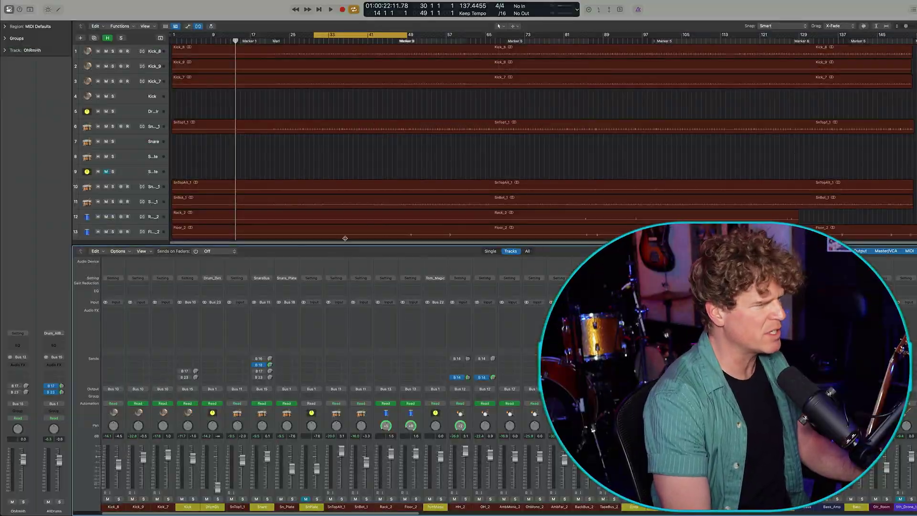
{"action": "left_click", "coordinate": [345, 238]}
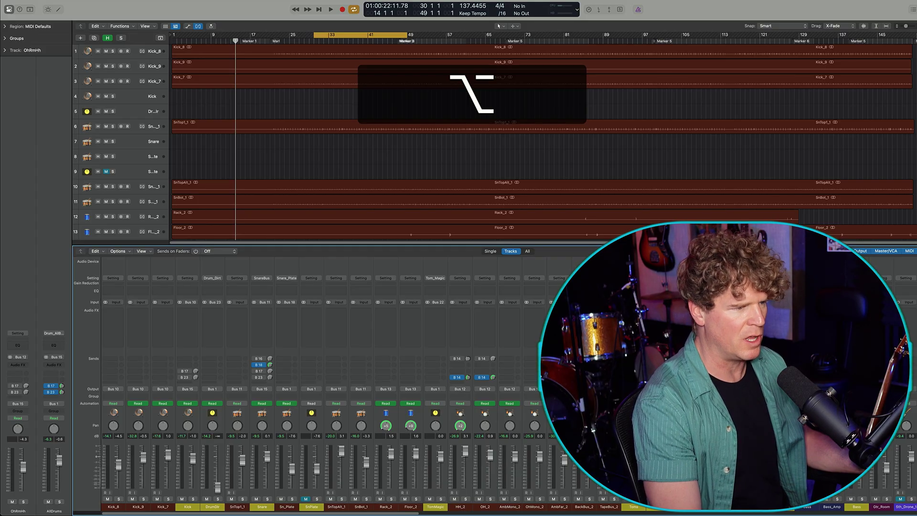
{"action": "left_click", "coordinate": [22, 465], "text": "alt"}
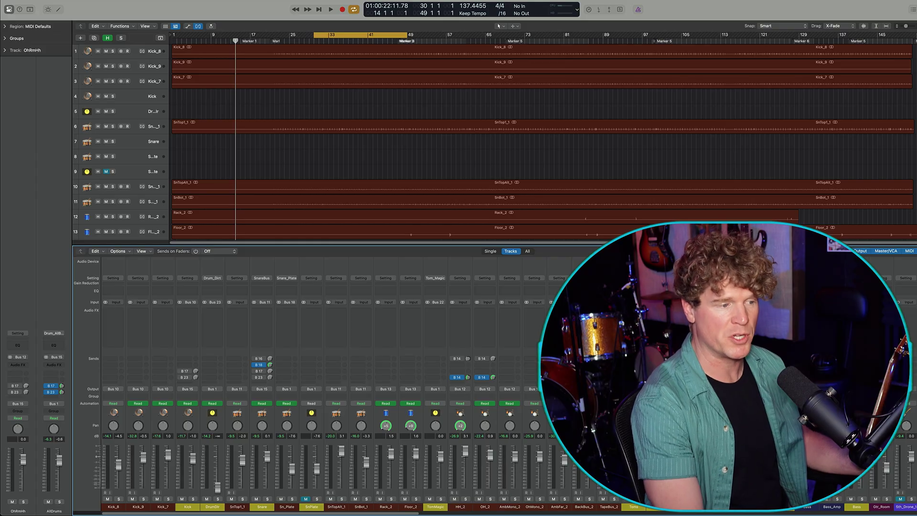
Turn on Long Faders in the Mixer and try fine level moves on the OhRmHh channel's fader
{"action": "left_click", "coordinate": [142, 251]}
{"action": "left_click", "coordinate": [163, 336]}
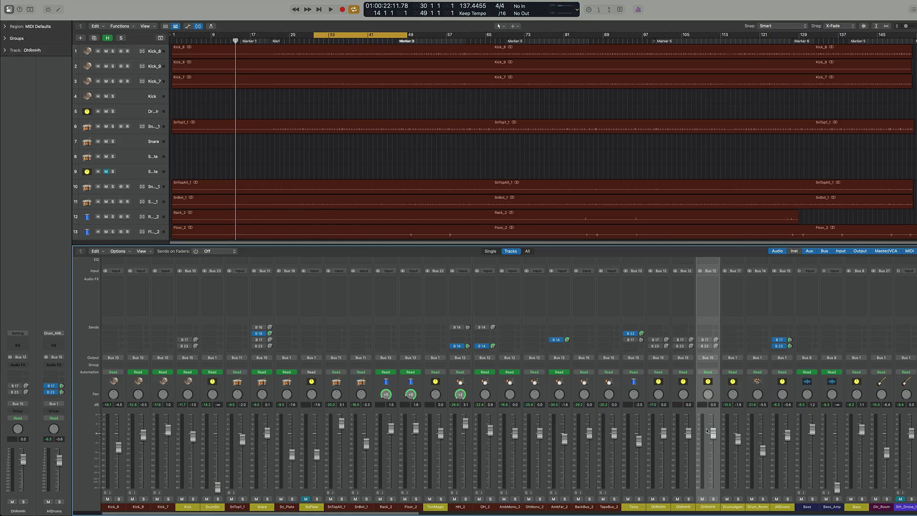
{"action": "left_click_drag", "start_coordinate": [713, 435], "coordinate": [713, 436]}
{"action": "left_click_drag", "start_coordinate": [714, 434], "coordinate": [716, 435]}
{"action": "key", "text": "shift"}
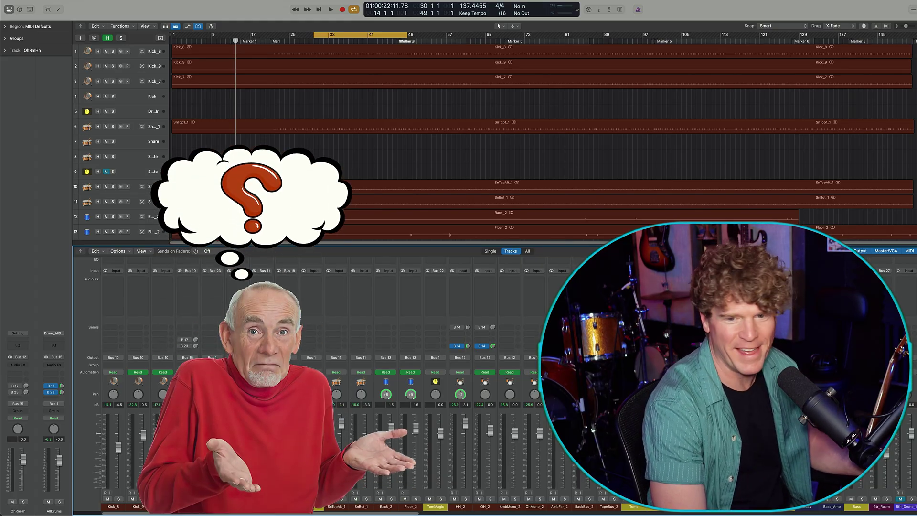
Turn off Long Faders in the Mixer
{"action": "left_click", "coordinate": [117, 251]}
{"action": "left_click", "coordinate": [141, 251]}
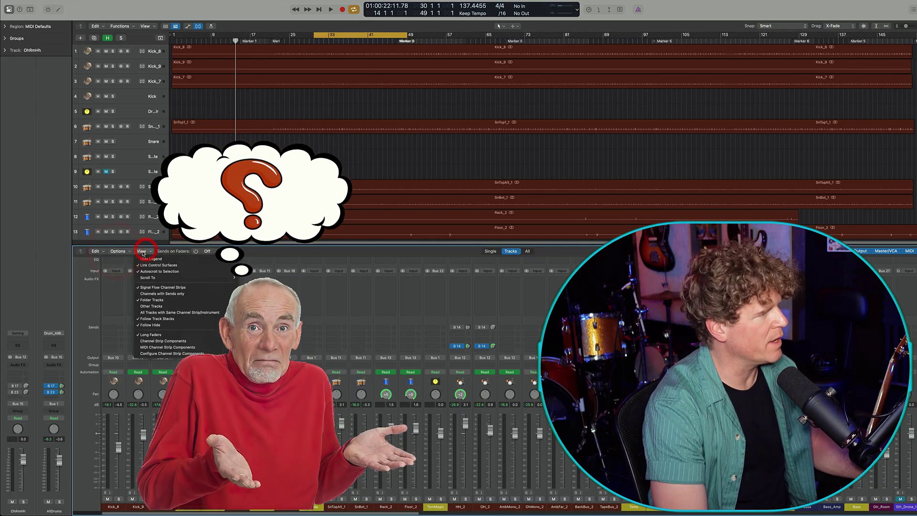
{"action": "left_click", "coordinate": [165, 313]}
Customize the control bar to show the Output Meter among its modes and functions
{"action": "right_click", "coordinate": [678, 8]}
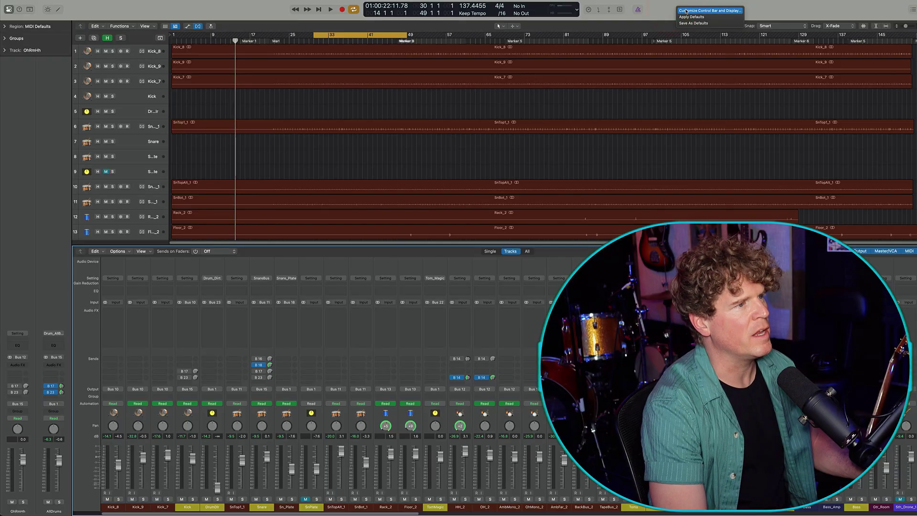
{"action": "left_click", "coordinate": [685, 10]}
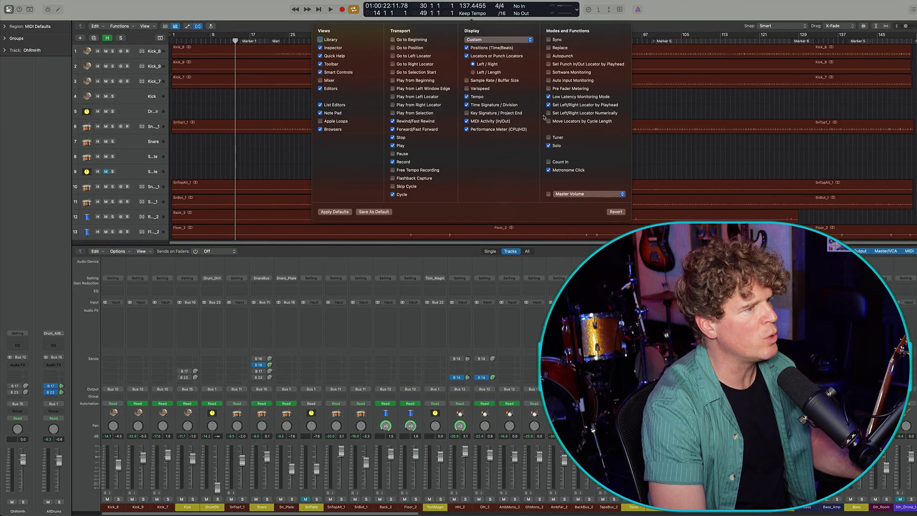
{"action": "left_click", "coordinate": [557, 194]}
{"action": "left_click", "coordinate": [566, 200]}
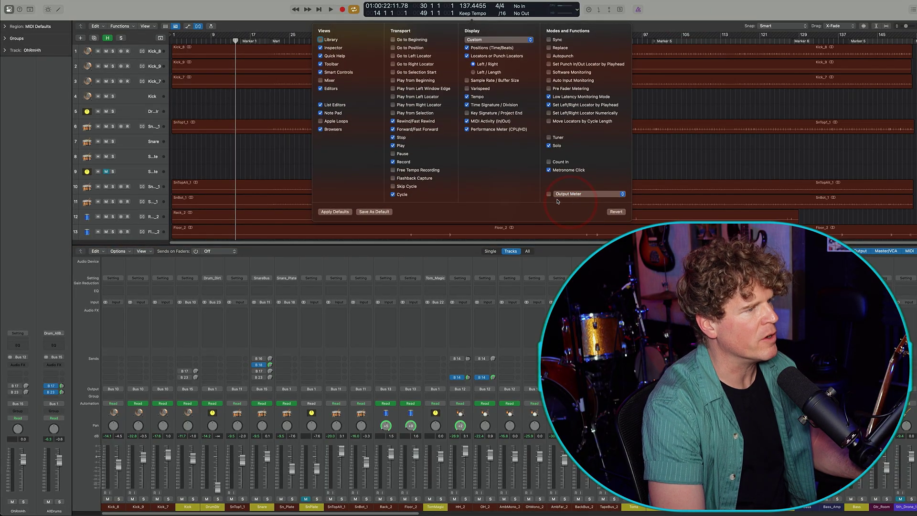
{"action": "left_click", "coordinate": [548, 194]}
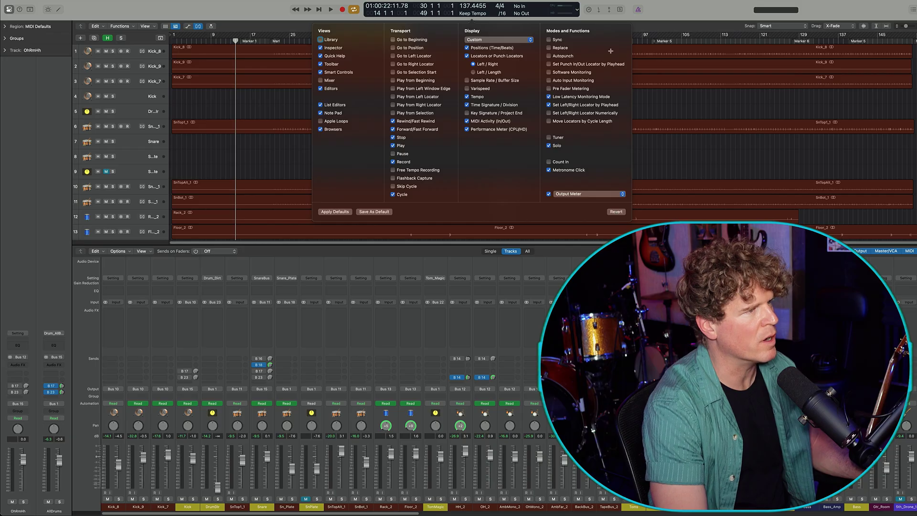
{"action": "left_click", "coordinate": [743, 71]}
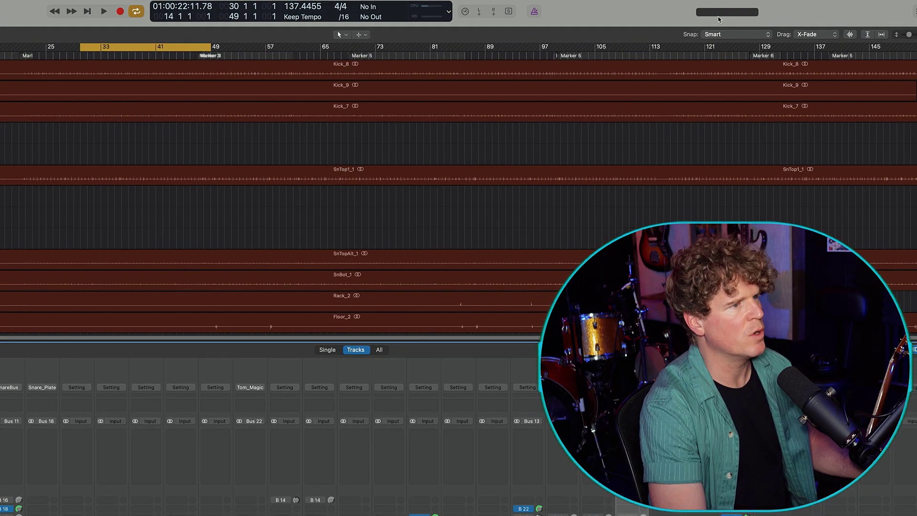
Play the cycle section from bar 30 twice to check the level on the control bar's output meter
{"action": "key", "text": "space"}
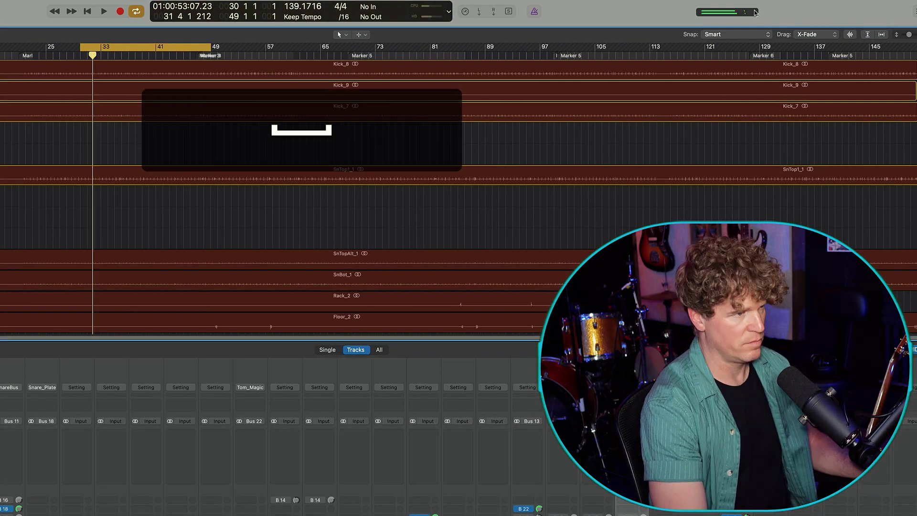
{"action": "left_click", "coordinate": [728, 11]}
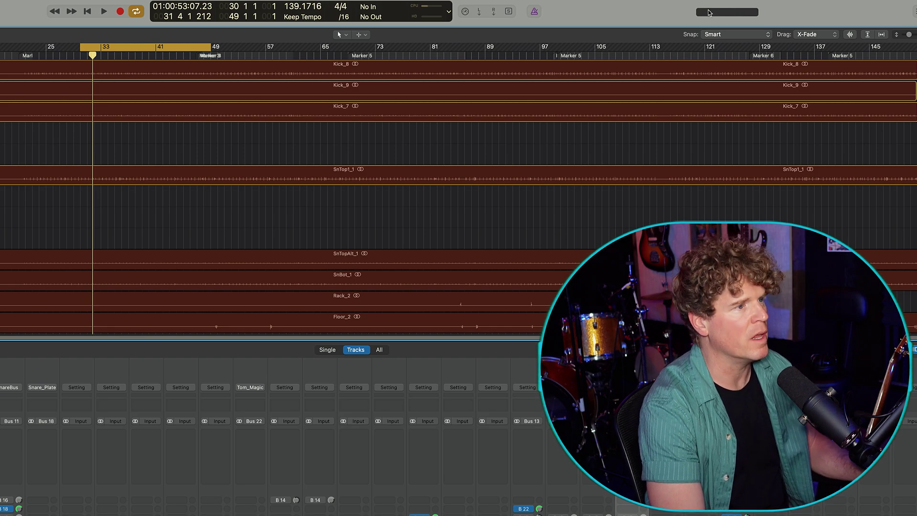
{"action": "key", "text": "space"}
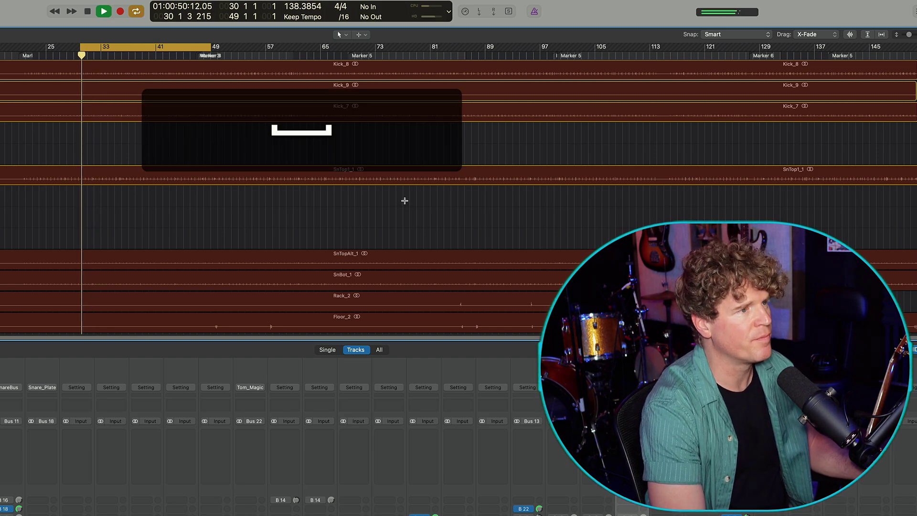
{"action": "key", "text": "space"}
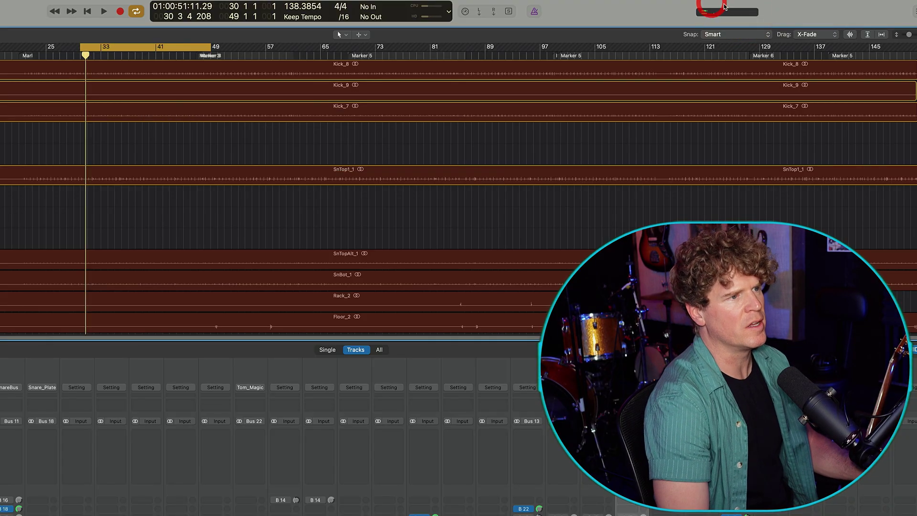
Open the Dorrough meter on the Stereo Out channel, switch it on and clear its window from view
{"action": "key", "text": "shift"}
{"action": "scroll", "coordinate": [267, 430], "scroll_direction": "right", "scroll_amount": 5}
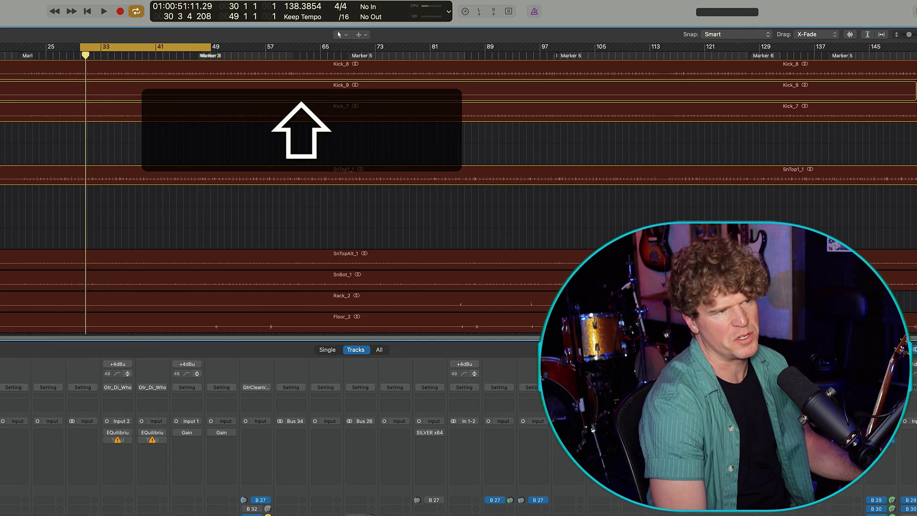
{"action": "scroll", "coordinate": [267, 429], "scroll_direction": "right", "scroll_amount": 5}
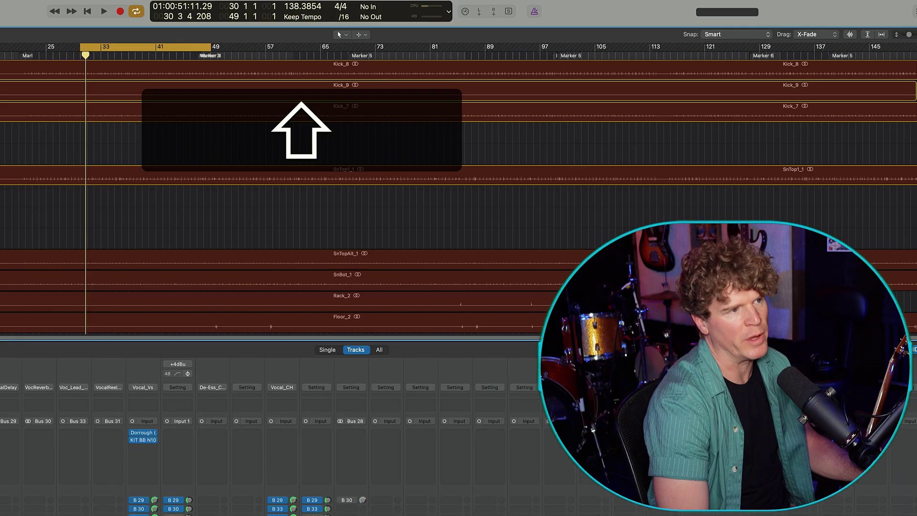
{"action": "scroll", "coordinate": [267, 430], "scroll_direction": "right", "scroll_amount": 5}
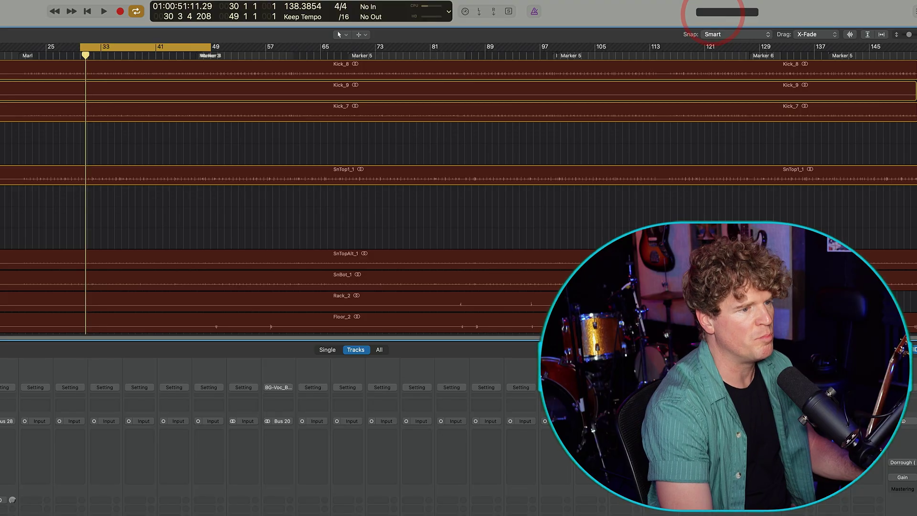
{"action": "left_click", "coordinate": [900, 462]}
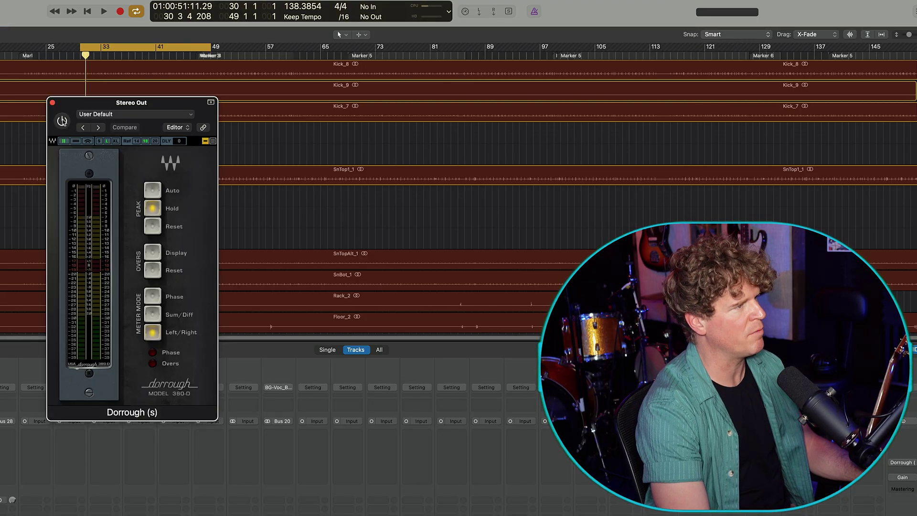
{"action": "left_click_drag", "start_coordinate": [76, 110], "coordinate": [778, 0]}
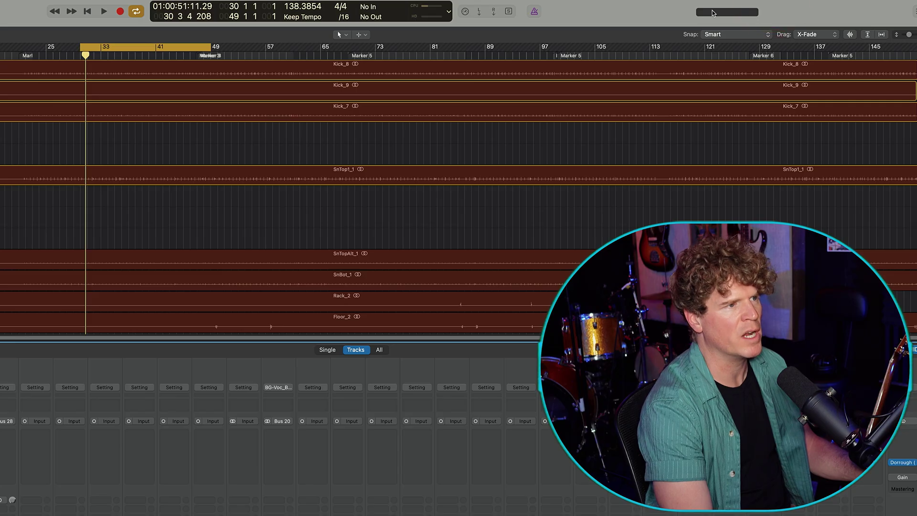
{"action": "right_click", "coordinate": [678, 14]}
{"action": "left_click", "coordinate": [618, 11]}
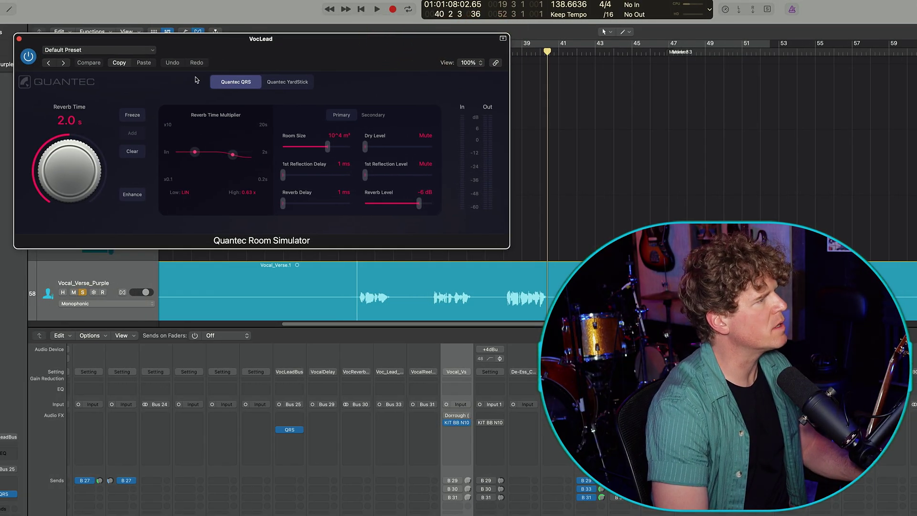
Try the Quantec YardStick version of the Room Simulator on VocLead and return to Quantec QRS
{"action": "left_click", "coordinate": [272, 82]}
{"action": "left_click", "coordinate": [236, 83]}
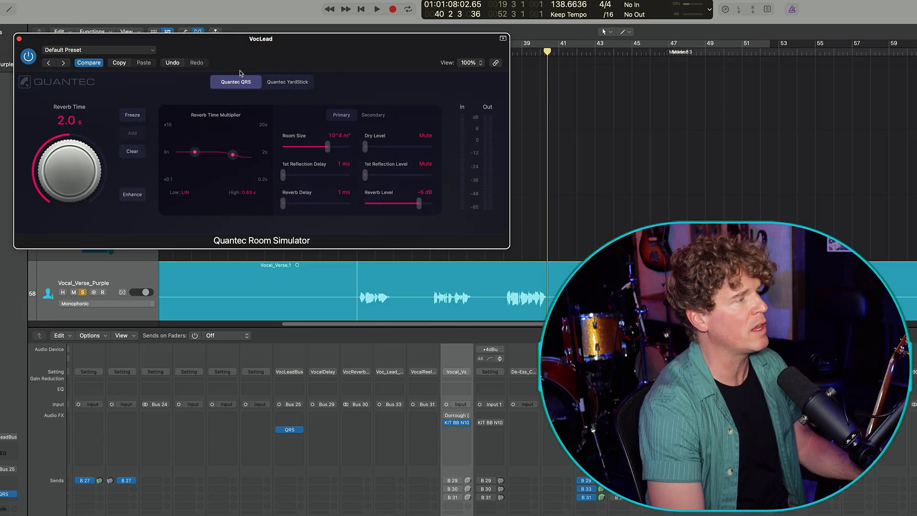
{"action": "left_click_drag", "start_coordinate": [280, 41], "coordinate": [295, 34]}
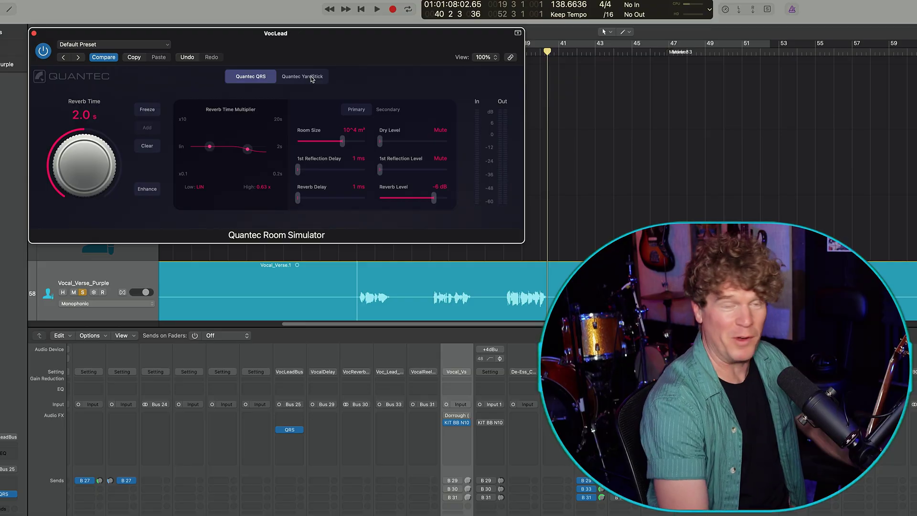
Play the vocal through the Quantec QRS while raising its Reverb Level to -4 dB
{"action": "key", "text": "space"}
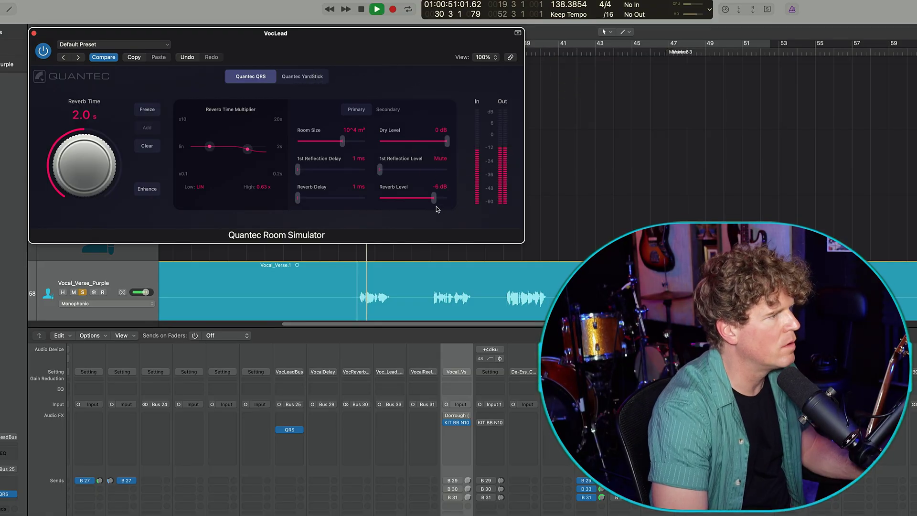
{"action": "left_click_drag", "start_coordinate": [436, 203], "coordinate": [440, 205]}
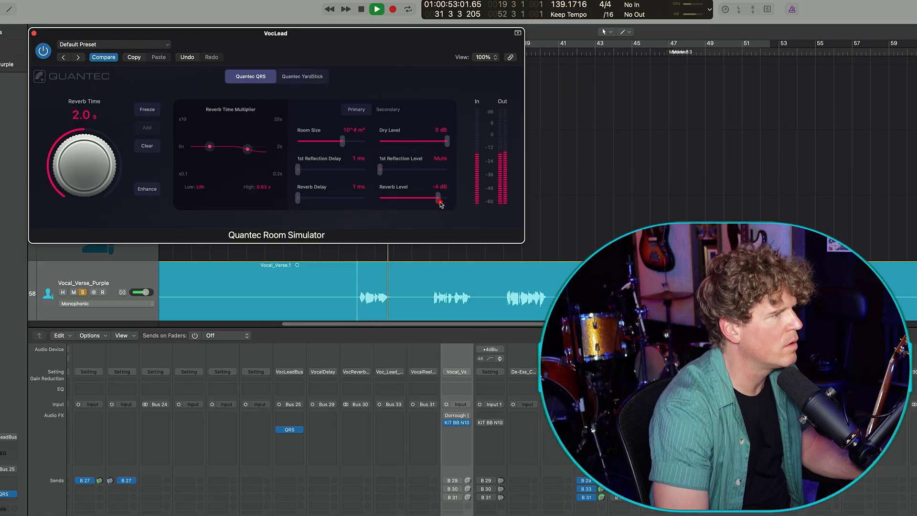
{"action": "key", "text": "space"}
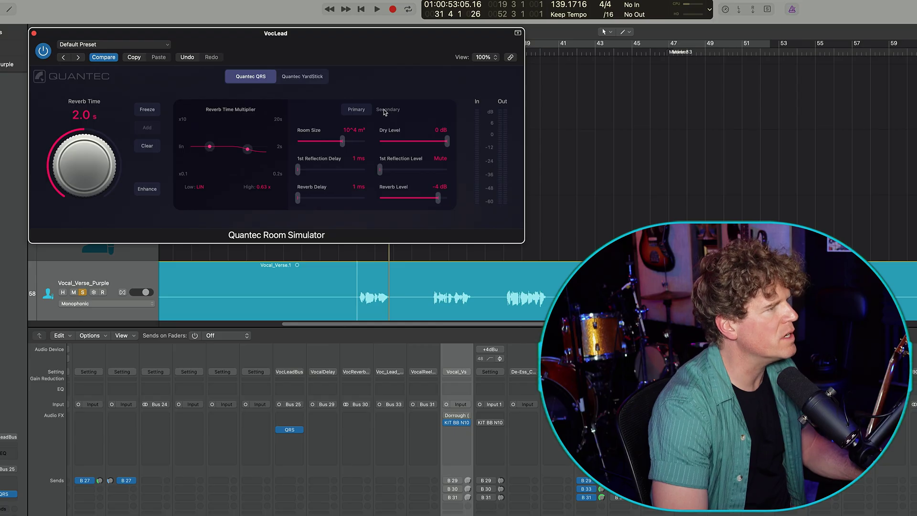
Compare the vocal with 1st Phase Reverse on and off in the Room Simulator's secondary settings
{"action": "left_click", "coordinate": [390, 110]}
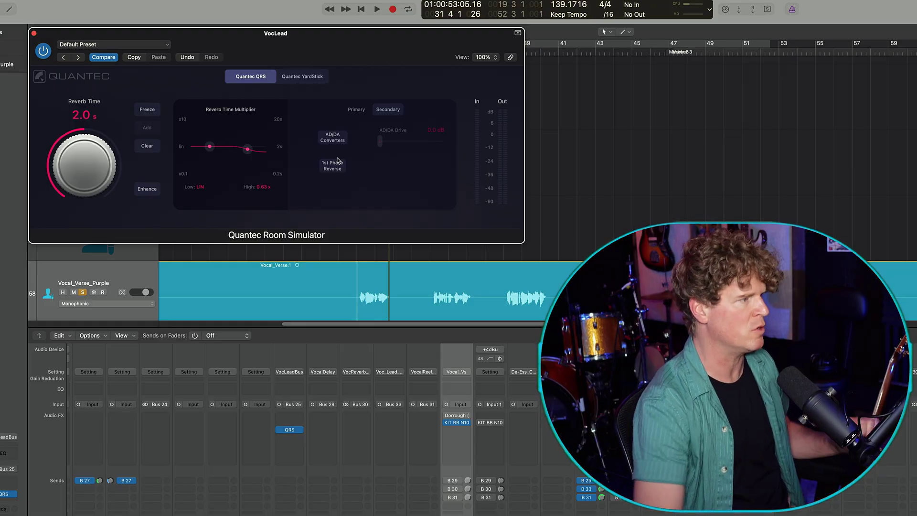
{"action": "left_click", "coordinate": [335, 165]}
{"action": "key", "text": "space"}
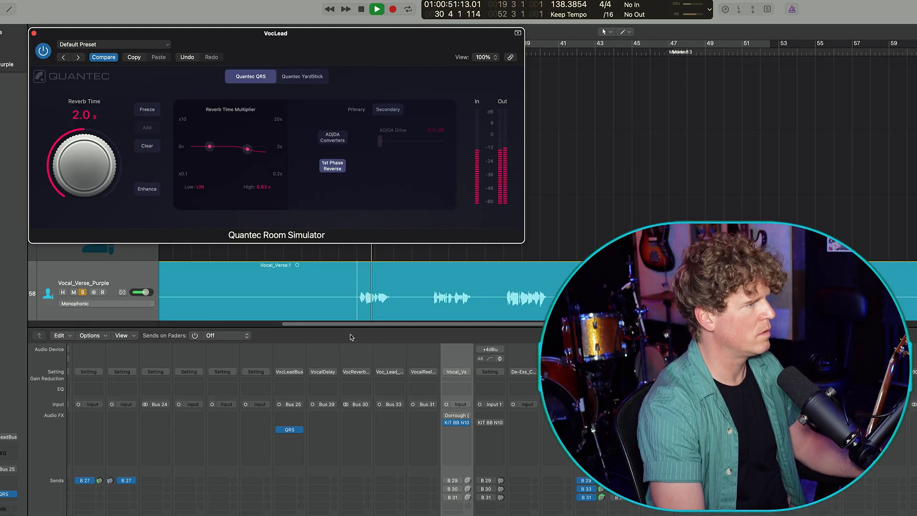
{"action": "left_click", "coordinate": [334, 165]}
{"action": "key", "text": "space"}
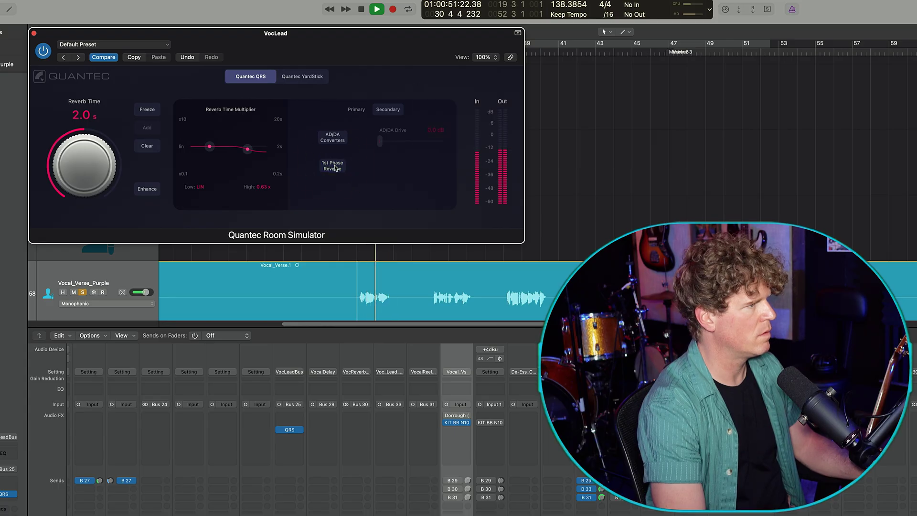
{"action": "key", "text": "space"}
{"action": "left_click", "coordinate": [335, 166]}
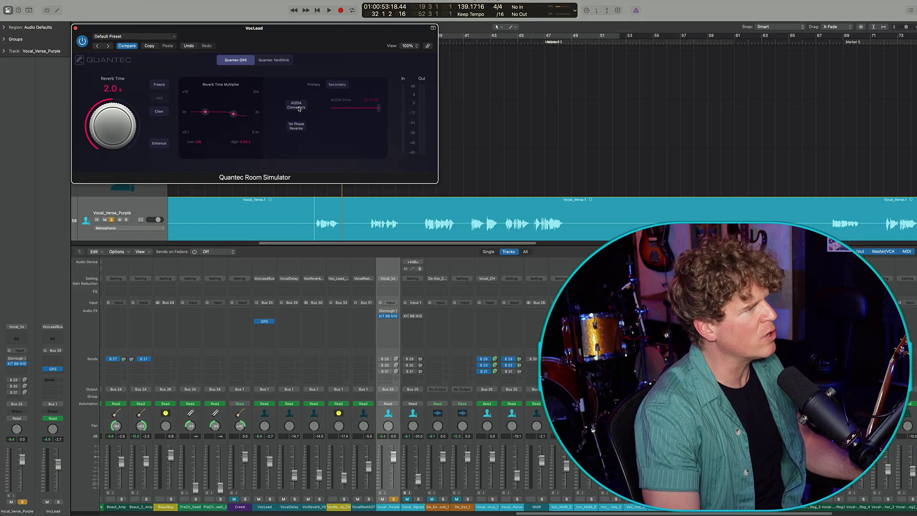
Turn on AD/DA Converters with AD/DA Drive at 30 dB, and set the Reverb Level to 0 dB
{"action": "left_click", "coordinate": [296, 106]}
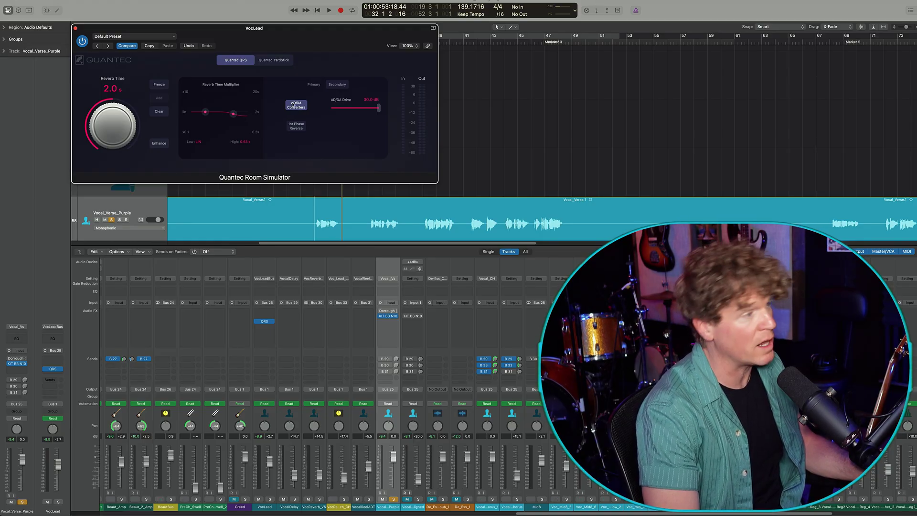
{"action": "left_click_drag", "start_coordinate": [350, 110], "coordinate": [383, 111]}
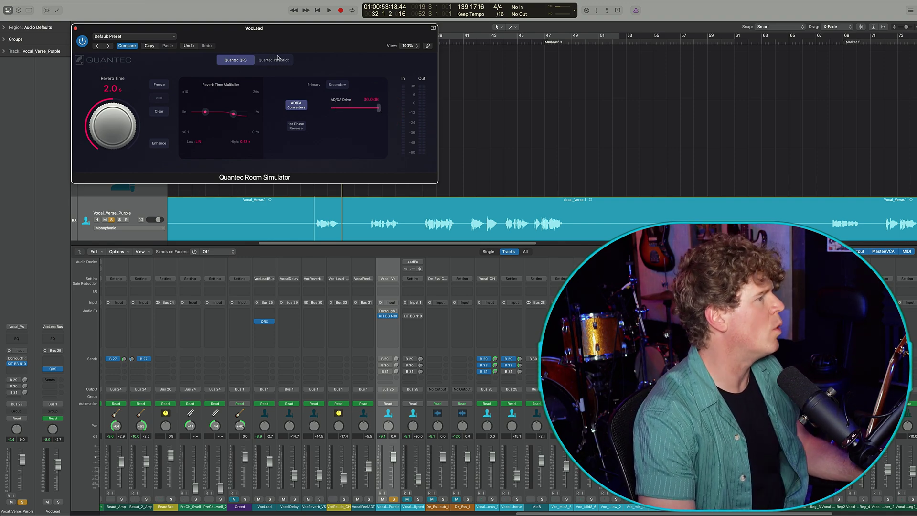
{"action": "left_click", "coordinate": [315, 86]}
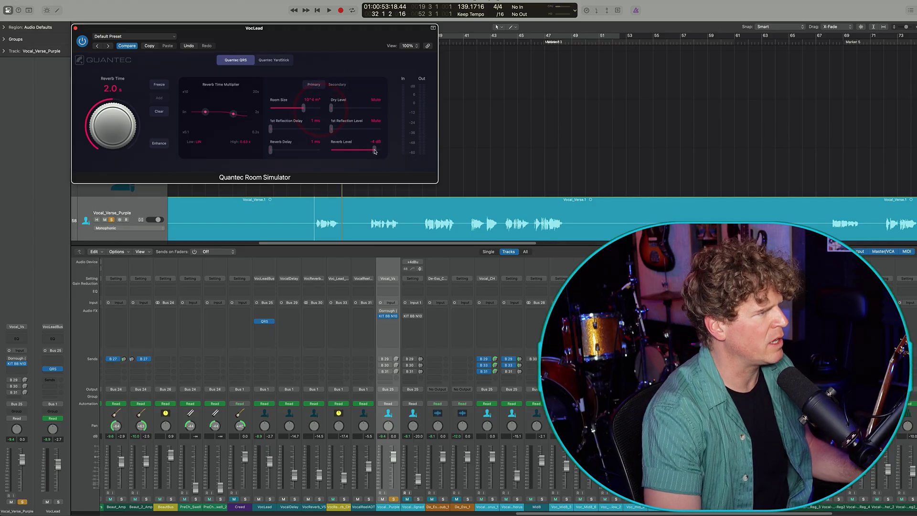
{"action": "left_click", "coordinate": [401, 151]}
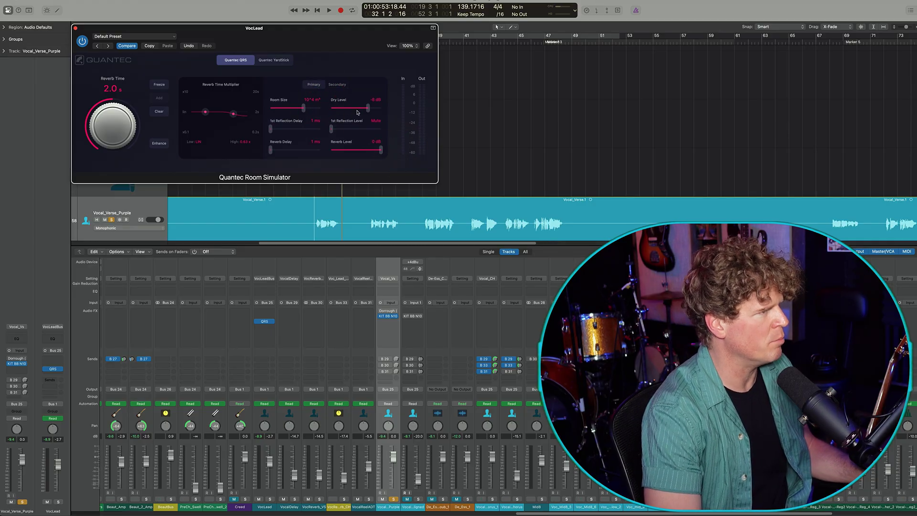
{"action": "left_click", "coordinate": [318, 108]}
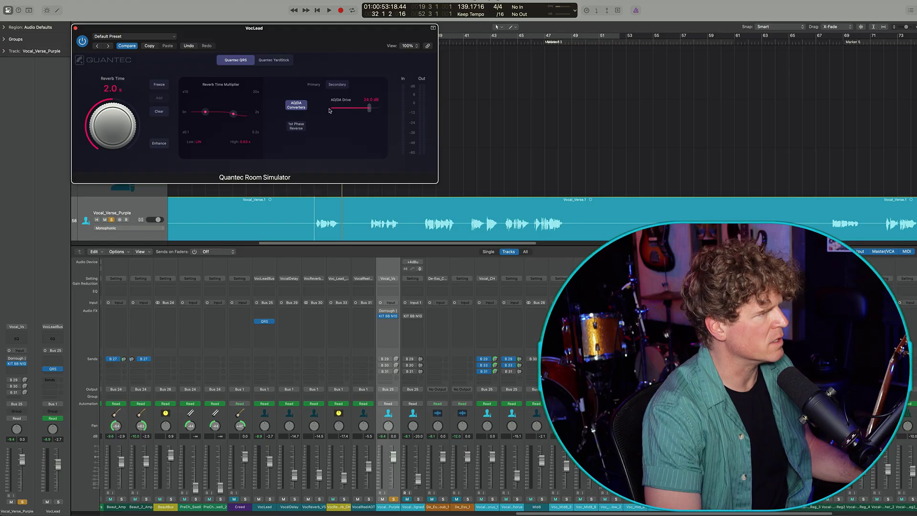
Play the vocal with AD/DA Drive at 0 dB and again at 30 dB to compare the converter coloration
{"action": "key", "text": "space"}
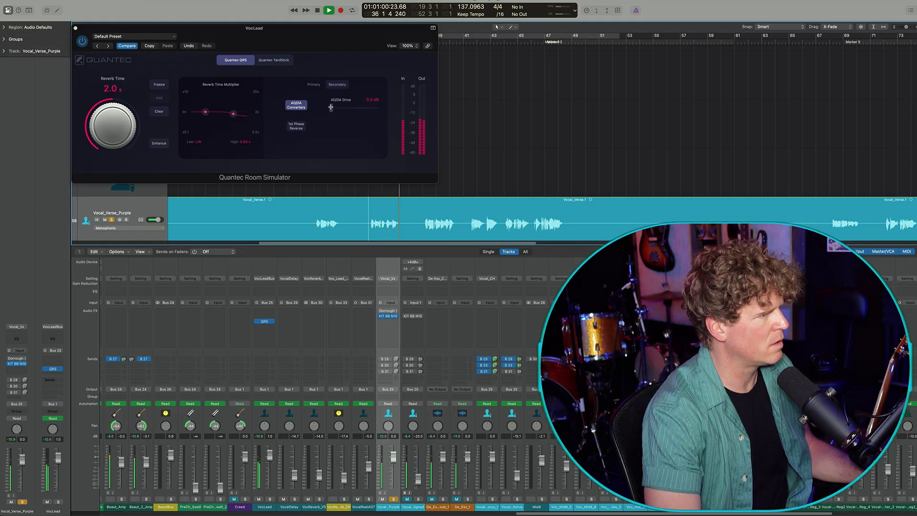
{"action": "key", "text": "space"}
{"action": "left_click_drag", "start_coordinate": [330, 107], "coordinate": [381, 110]}
{"action": "key", "text": "space"}
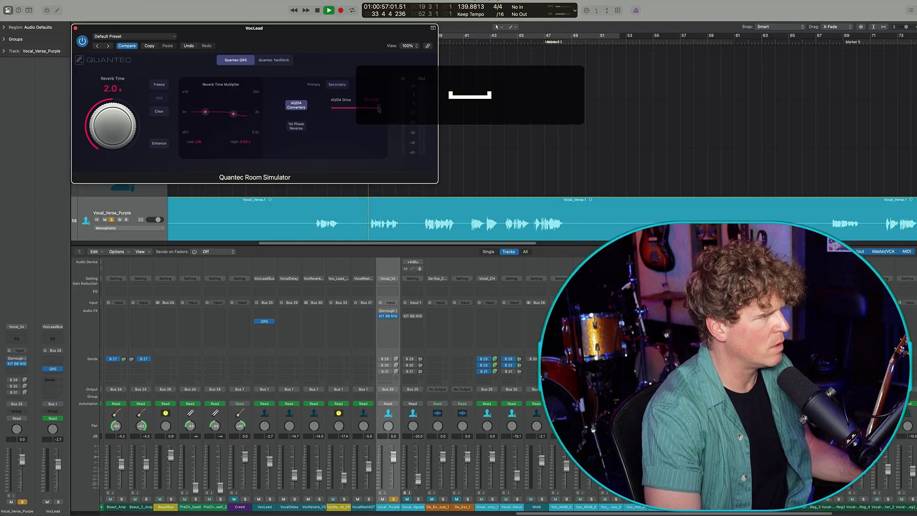
{"action": "left_click", "coordinate": [380, 110]}
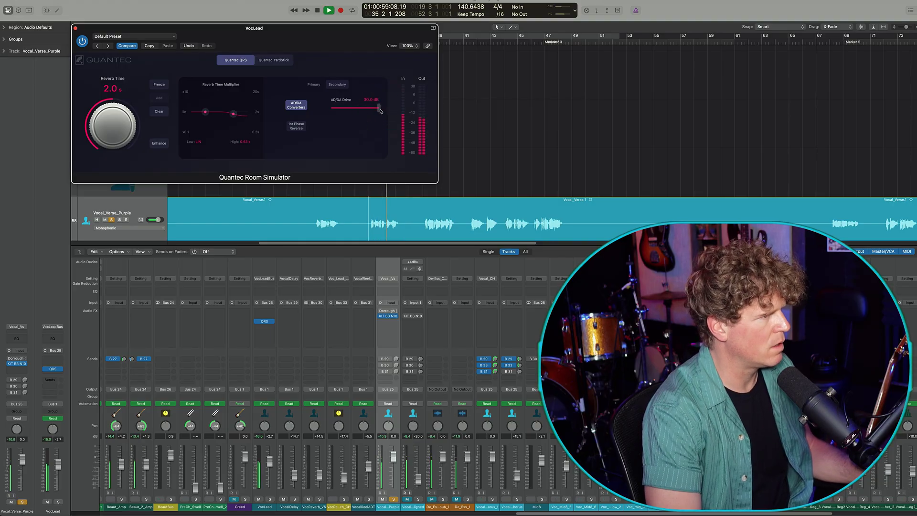
{"action": "key", "text": "space"}
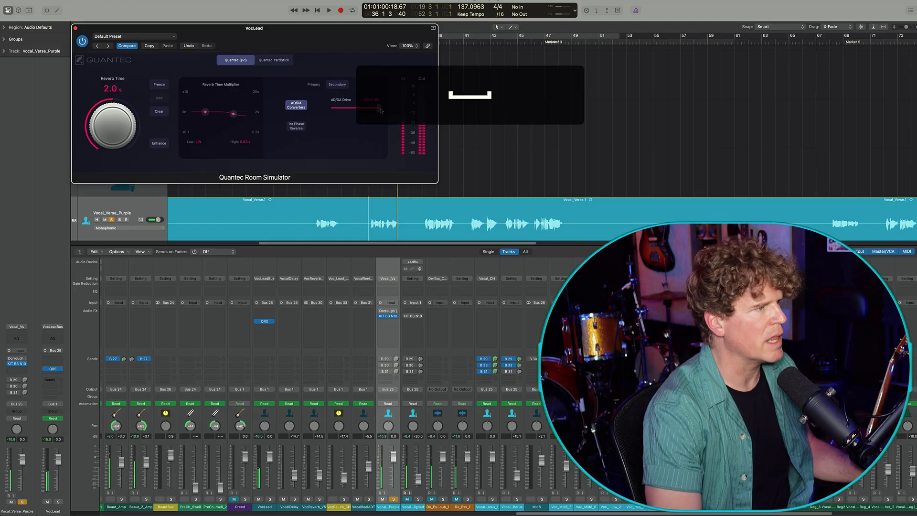
Set the AD/DA Drive to 0 dB and toggle the AD/DA Converters setting
{"action": "left_click_drag", "start_coordinate": [367, 111], "coordinate": [323, 109]}
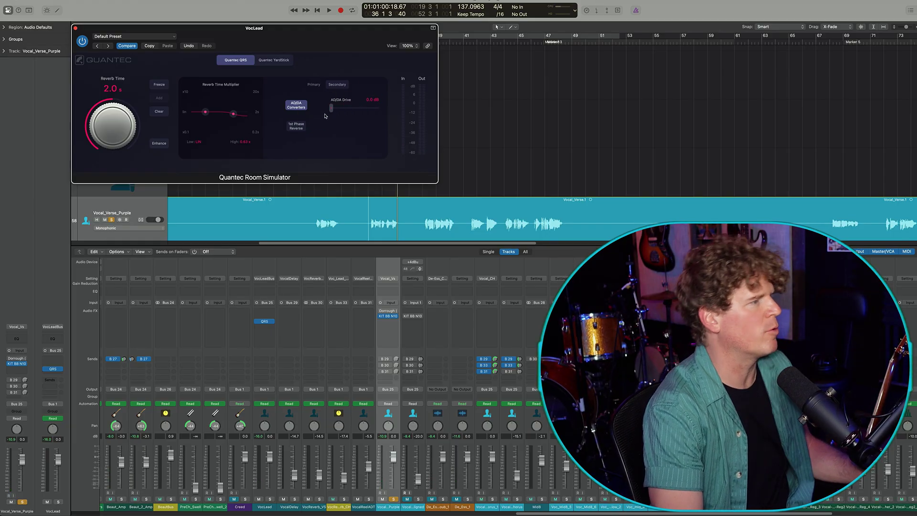
{"action": "left_click", "coordinate": [332, 112]}
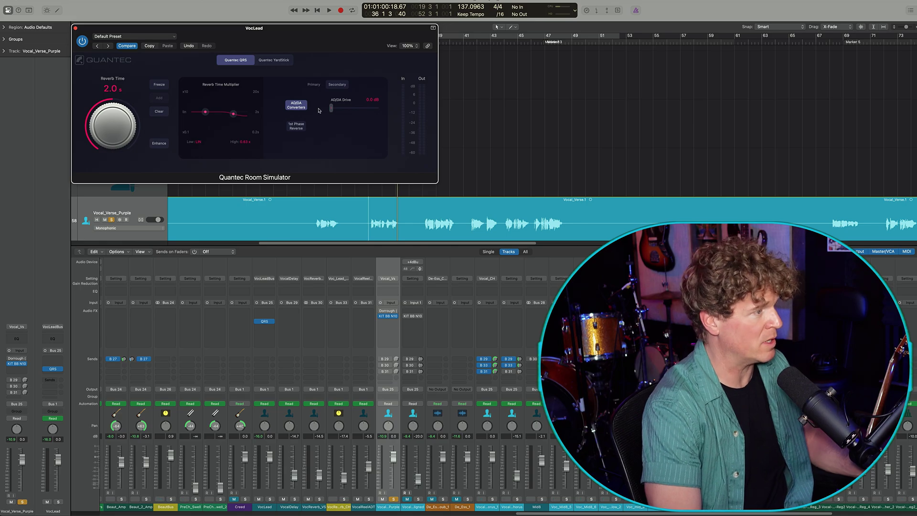
{"action": "left_click", "coordinate": [301, 107]}
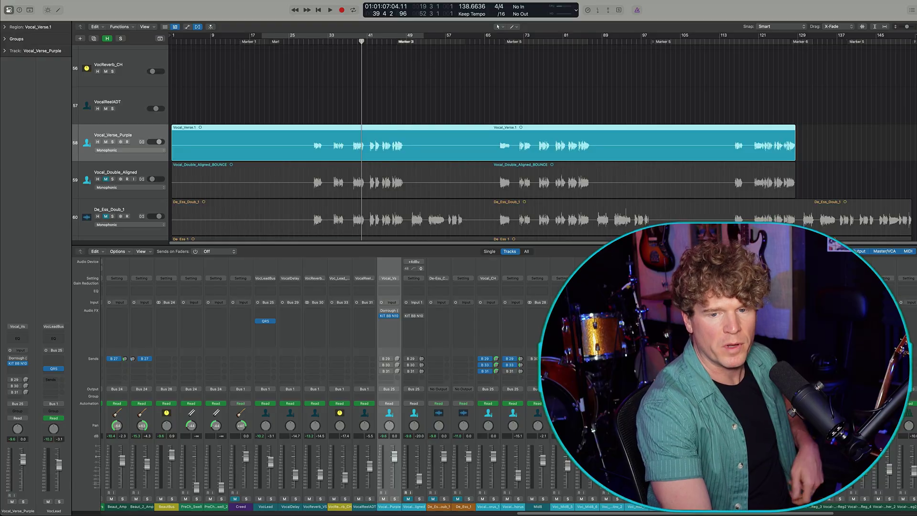
{"action": "left_click", "coordinate": [302, 102]}
Set the project's Spatial Audio to Dolby Atmos and accept the conversion to 7.1.2 surround
{"action": "left_click", "coordinate": [139, 11]}
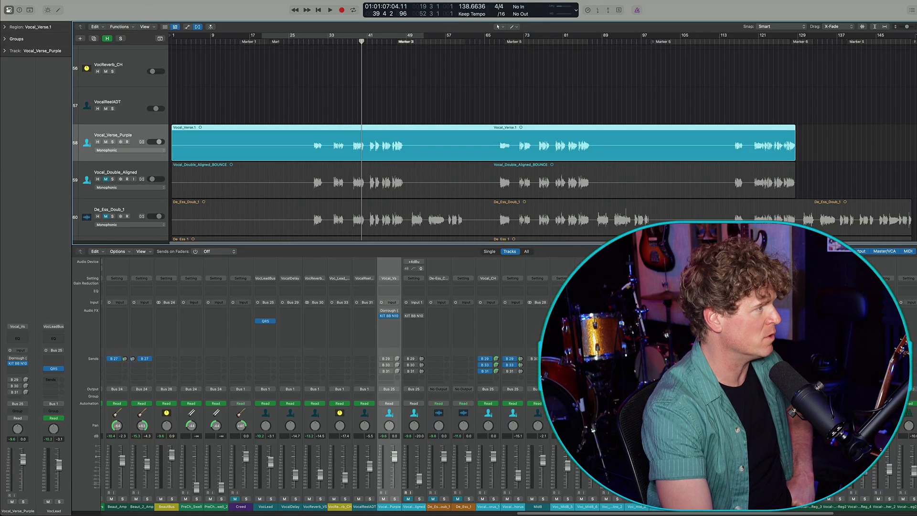
{"action": "left_click", "coordinate": [184, 116]}
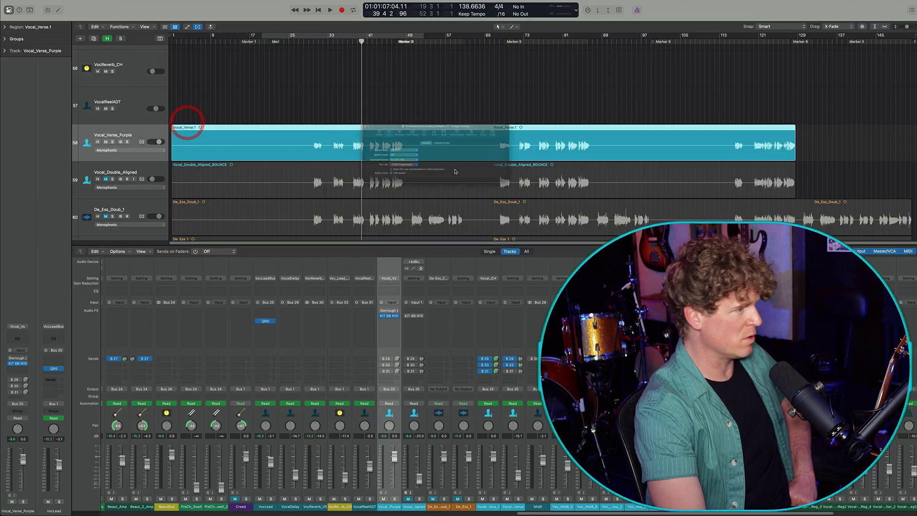
{"action": "left_click", "coordinate": [355, 160]}
{"action": "left_click", "coordinate": [370, 165]}
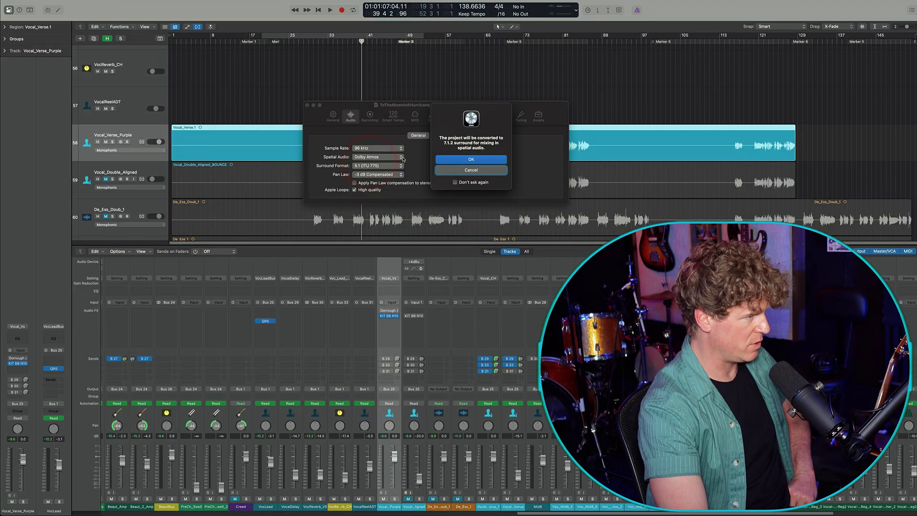
{"action": "left_click", "coordinate": [470, 160]}
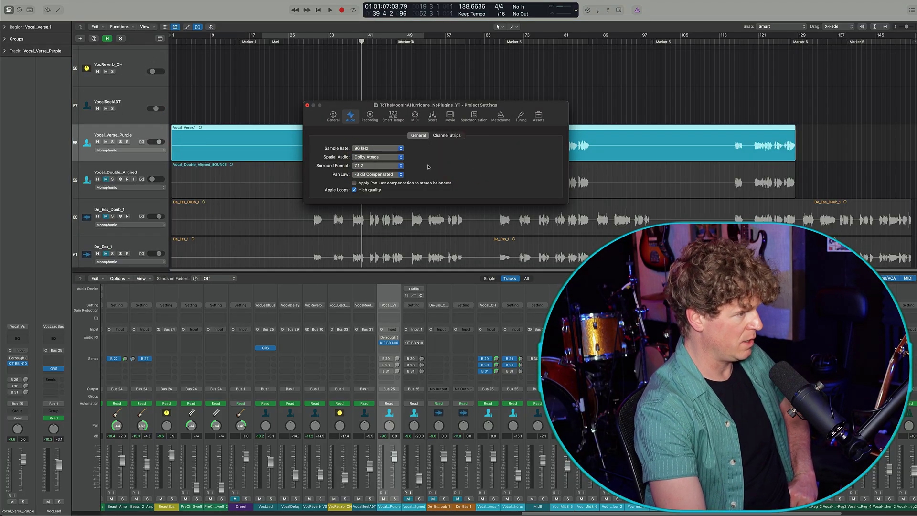
{"action": "key", "text": "super+w"}
Switch the Vocal_Verse_Purple channel to the 3D Object Panner, soloed, and open the panner's window
{"action": "right_click", "coordinate": [392, 426]}
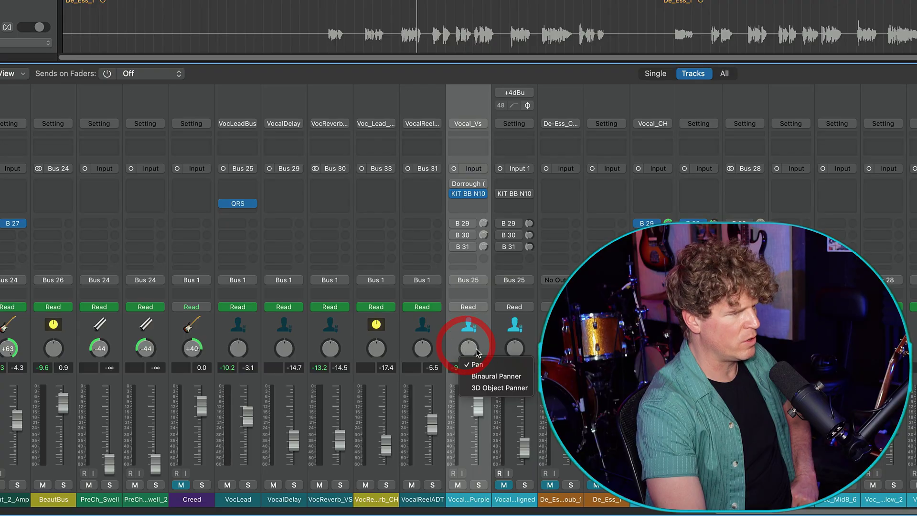
{"action": "left_click", "coordinate": [514, 388]}
{"action": "key", "text": "s"}
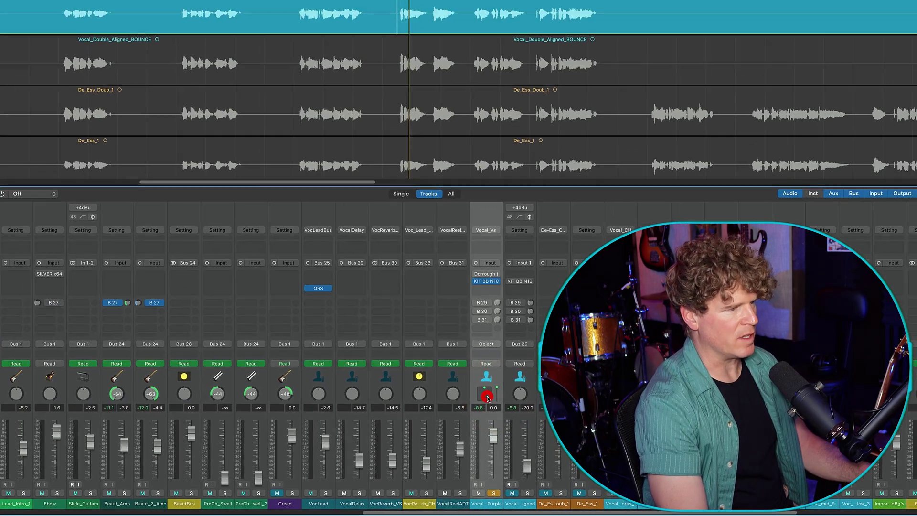
{"action": "left_click", "coordinate": [455, 348]}
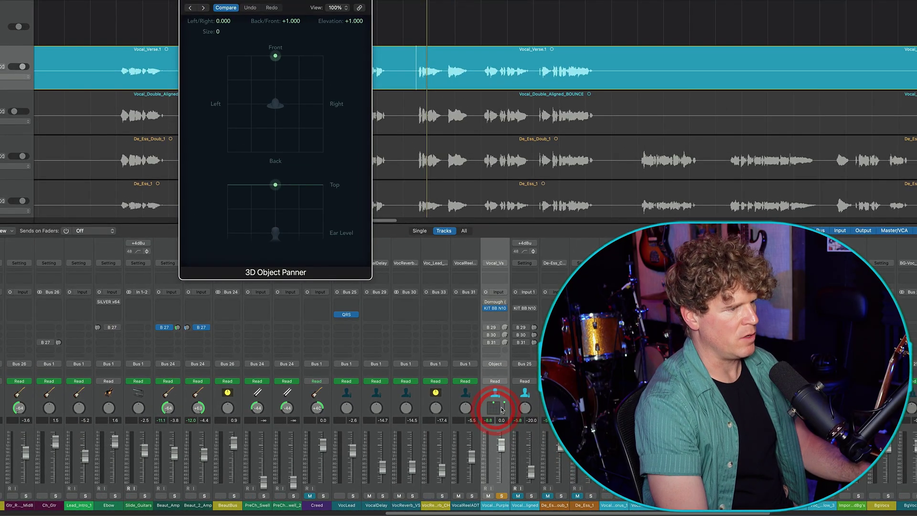
{"action": "left_click_drag", "start_coordinate": [506, 405], "coordinate": [511, 402]}
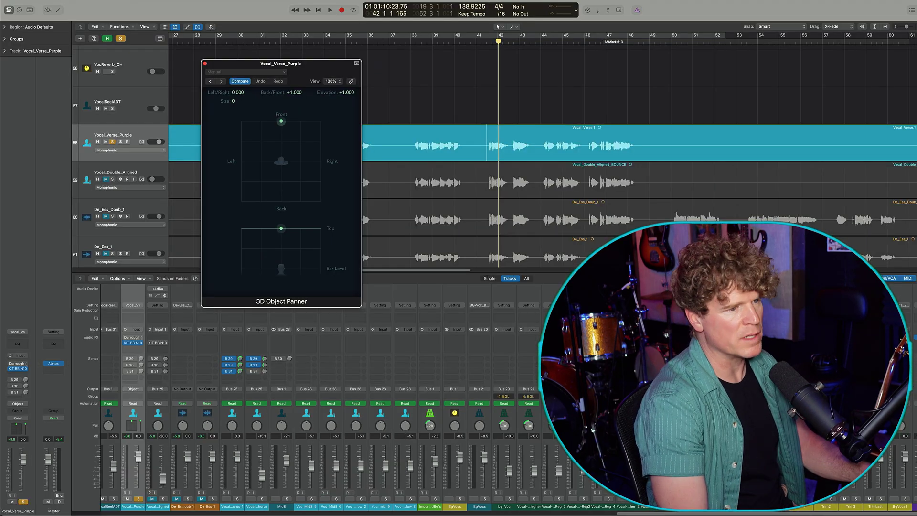
Open the Dolby Atmos plug-in on the Master channel and set its rendering mode to Movie
{"action": "left_click", "coordinate": [53, 363]}
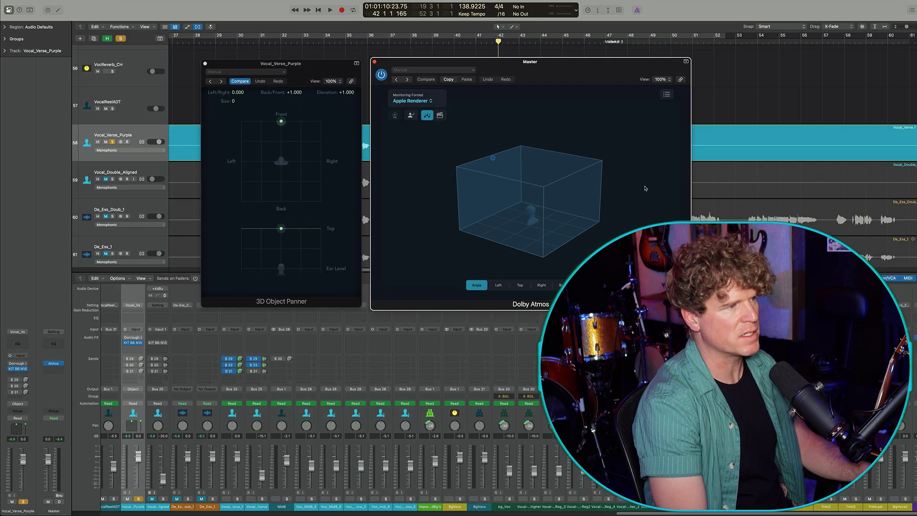
{"action": "left_click", "coordinate": [411, 101]}
{"action": "left_click", "coordinate": [409, 134]}
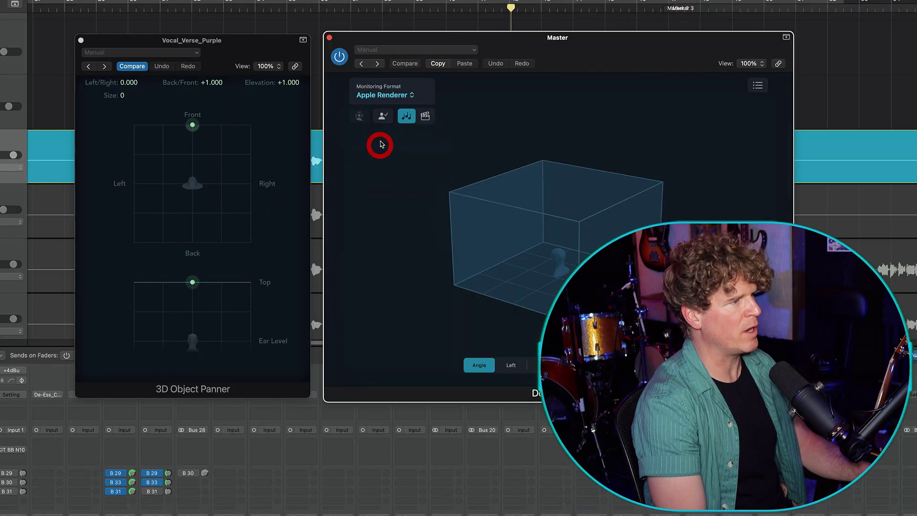
{"action": "left_click", "coordinate": [359, 118]}
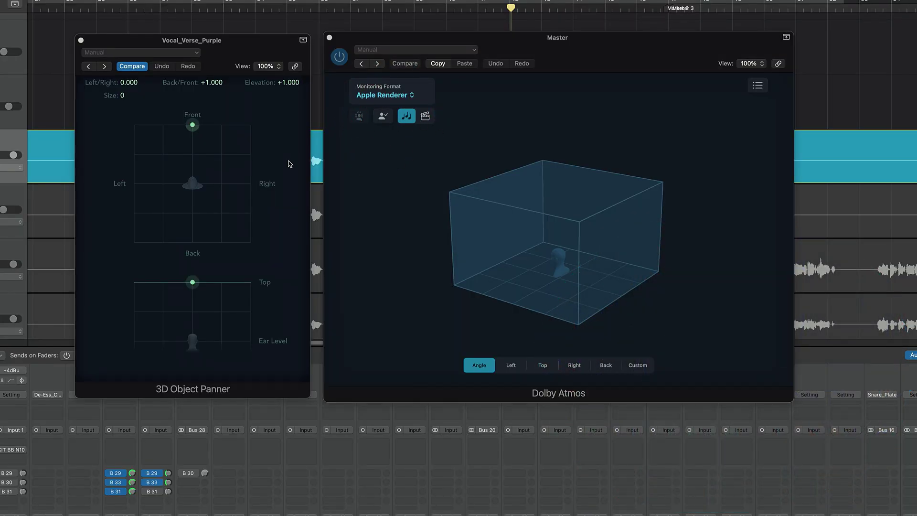
{"action": "left_click", "coordinate": [385, 119]}
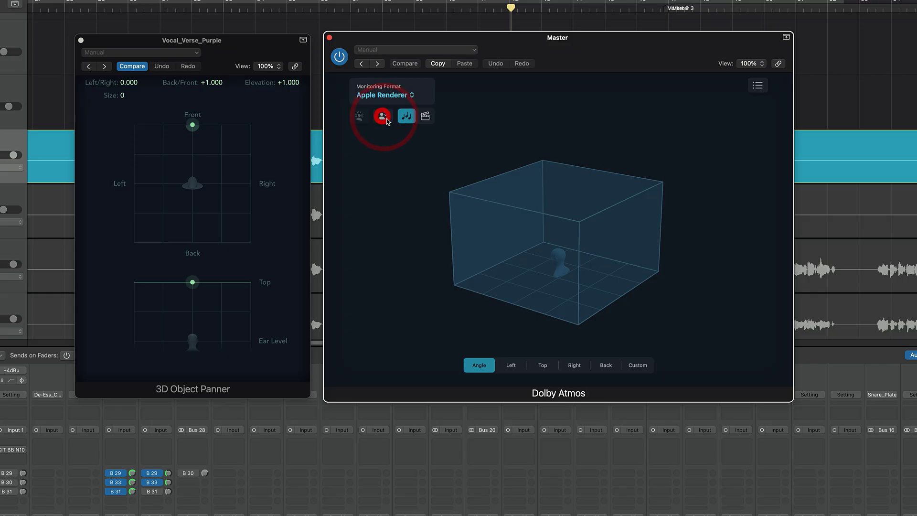
{"action": "left_click", "coordinate": [426, 118]}
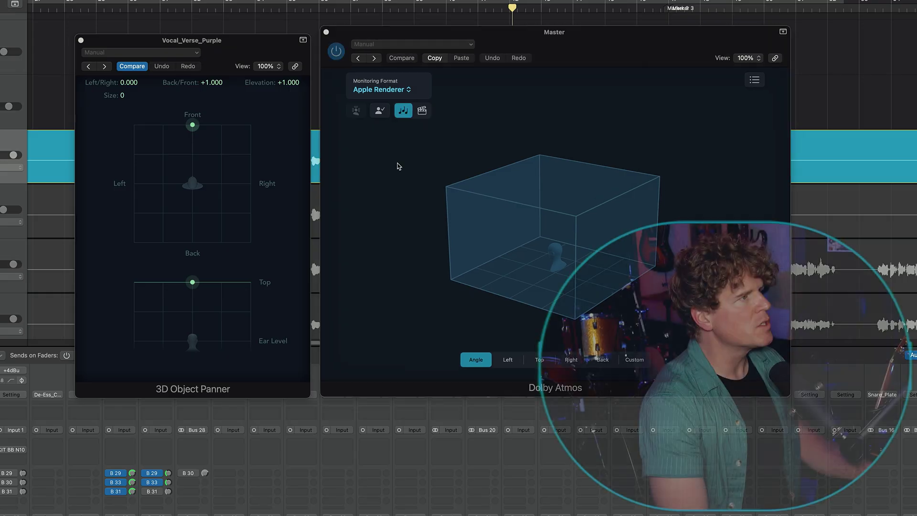
Review the Dolby Atmos monitoring formats, including 2.0 Direct, and close the plug-in window
{"action": "left_click", "coordinate": [408, 90]}
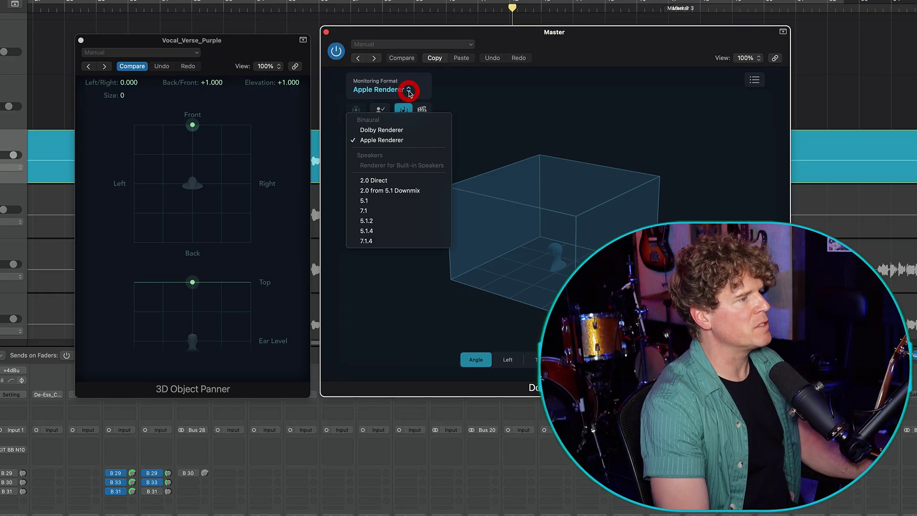
{"action": "left_click", "coordinate": [384, 182]}
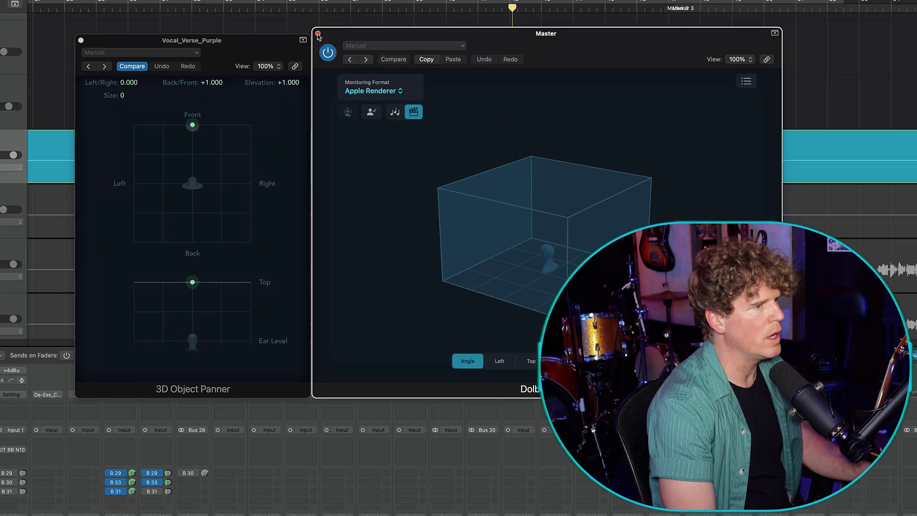
{"action": "left_click", "coordinate": [318, 33]}
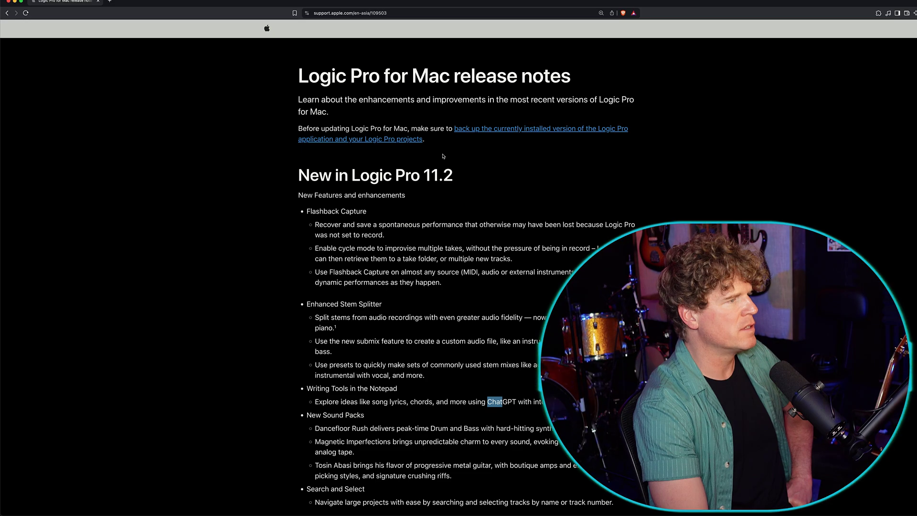
Switch to the browser and read the Logic Pro 11.2 release notes down to the Notepad Writing Tools entry
{"action": "scroll", "coordinate": [459, 265], "scroll_direction": "down", "scroll_amount": 3}
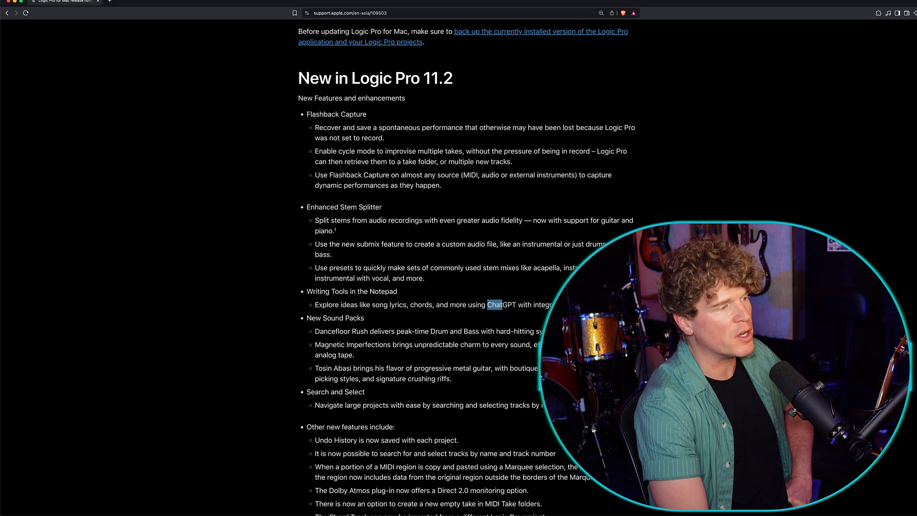
{"action": "scroll", "coordinate": [364, 190], "scroll_direction": "down", "scroll_amount": 3}
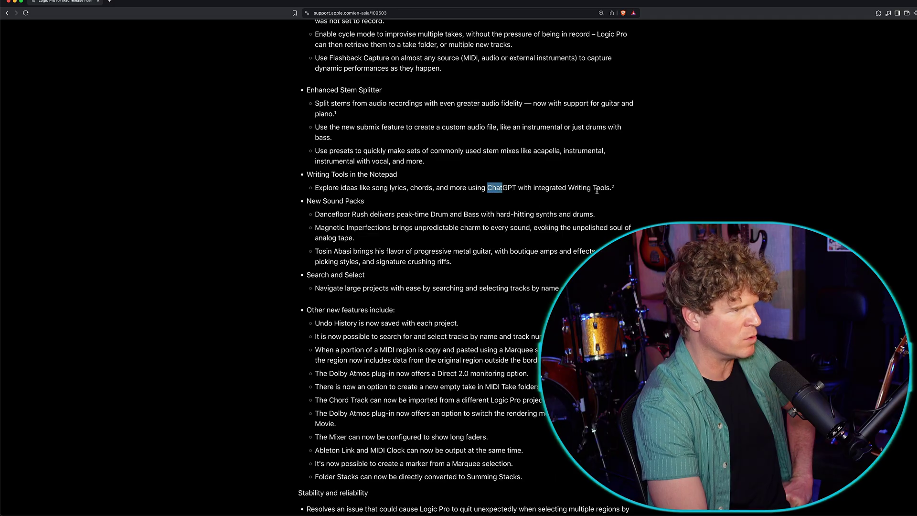
{"action": "left_click", "coordinate": [527, 200]}
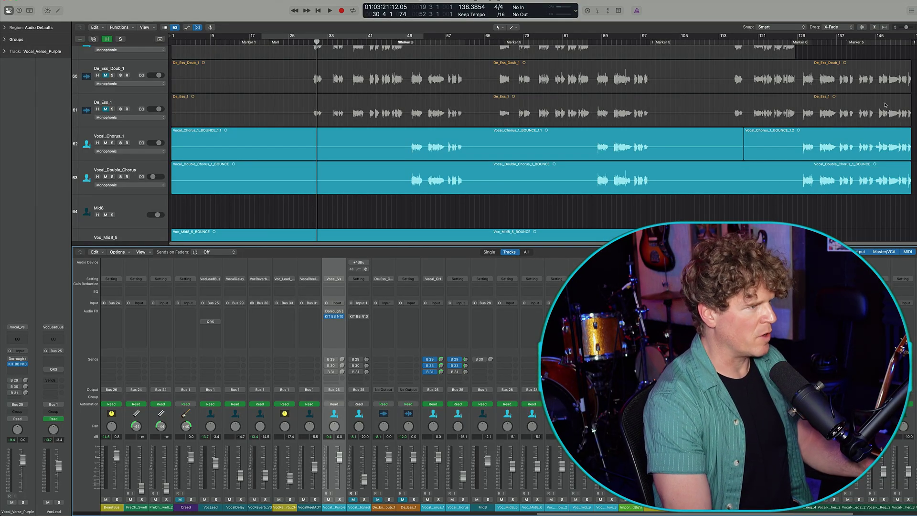
Return to Logic Pro, hide the Mixer, select the Vocal_Chorus_1 track and show its track notes in the Note Pad
{"action": "key", "text": "x"}
{"action": "left_click", "coordinate": [158, 143]}
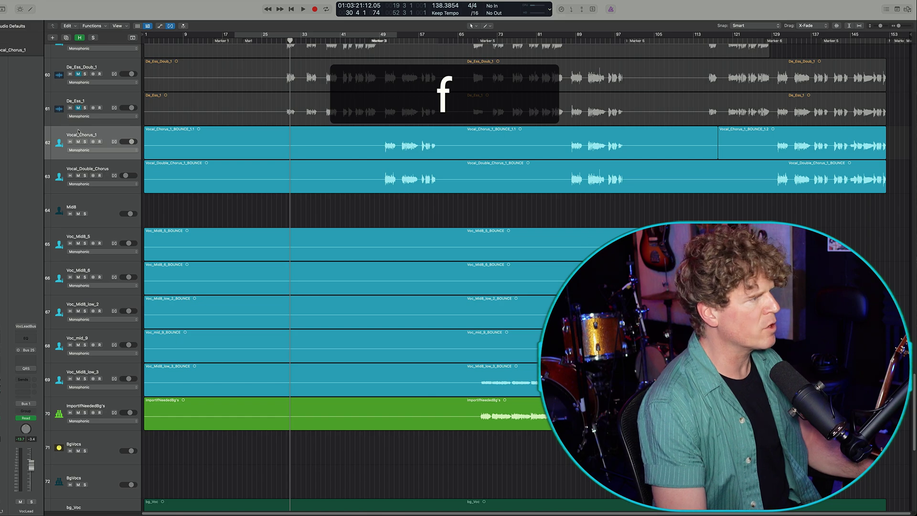
{"action": "left_click", "coordinate": [131, 142]}
{"action": "left_click", "coordinate": [886, 9]}
{"action": "left_click", "coordinate": [897, 9]}
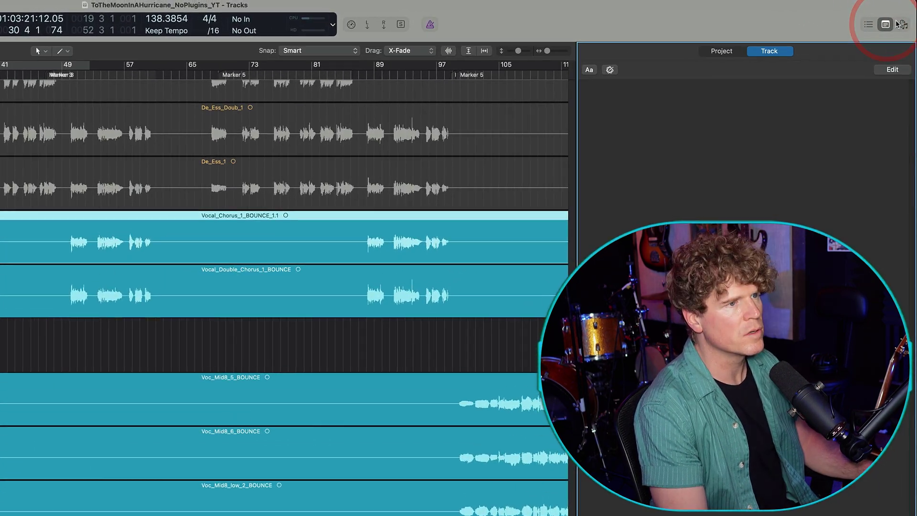
{"action": "left_click", "coordinate": [898, 24]}
{"action": "left_click", "coordinate": [883, 28]}
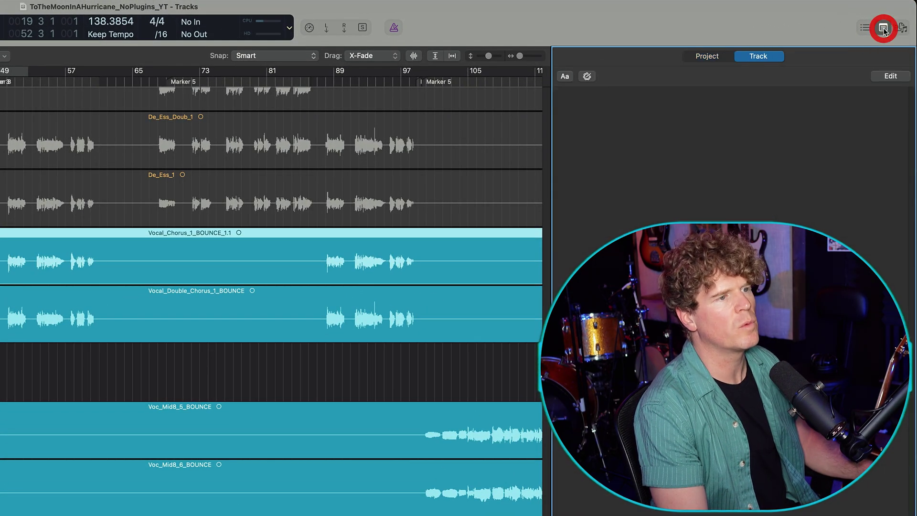
Open Writing Tools for the track notes, inspect the Compose option's ChatGPT setup, and return to the zoomed-out tracks
{"action": "left_click", "coordinate": [587, 76]}
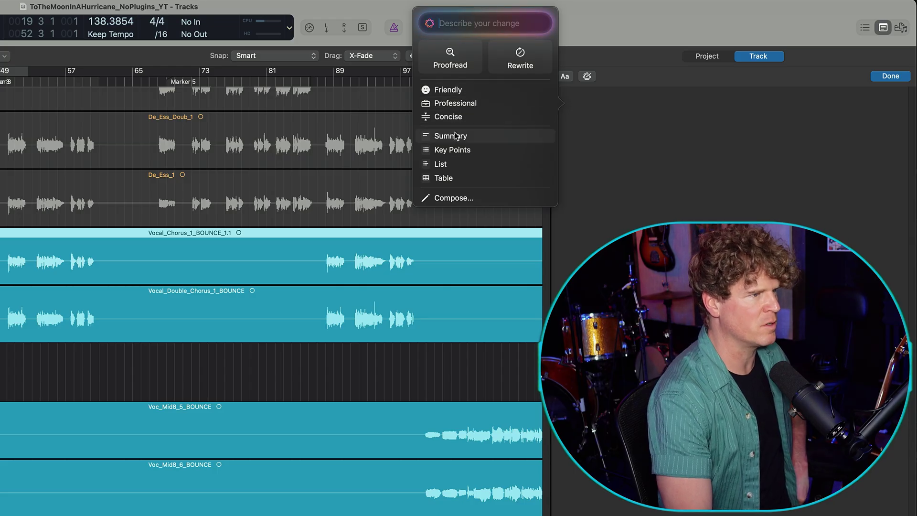
{"action": "left_click", "coordinate": [454, 198]}
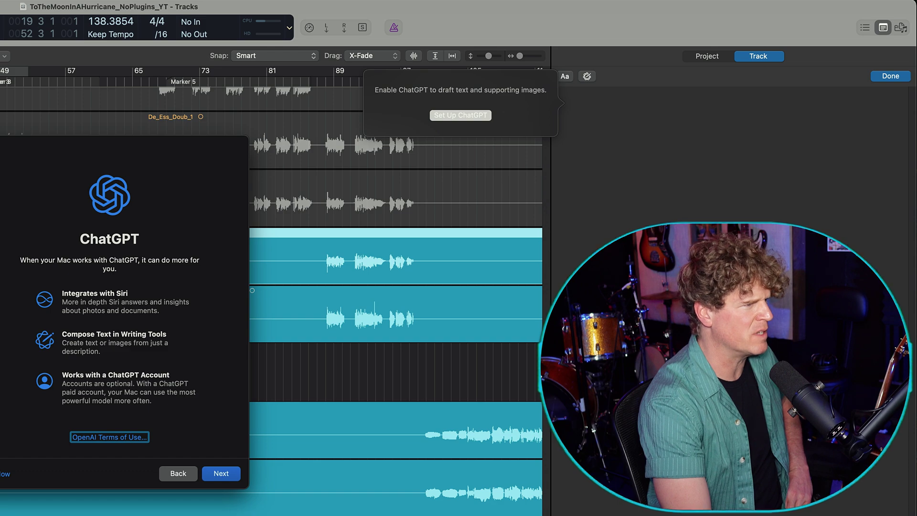
{"action": "left_click", "coordinate": [587, 76]}
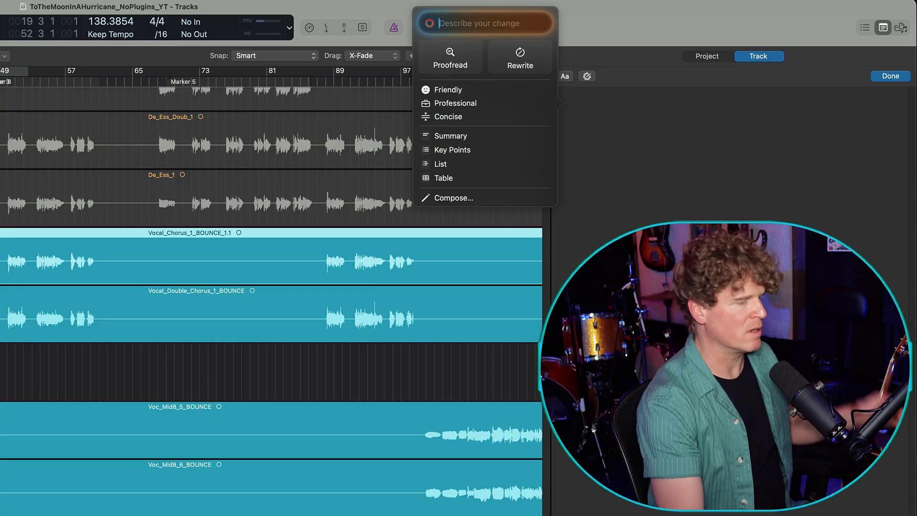
{"action": "scroll", "coordinate": [268, 287], "scroll_direction": "down", "scroll_amount": 5, "text": "alt"}
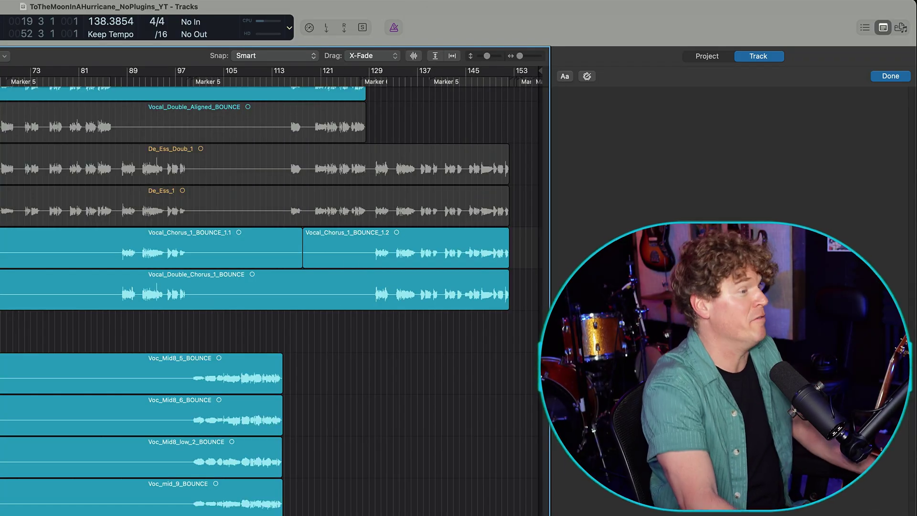